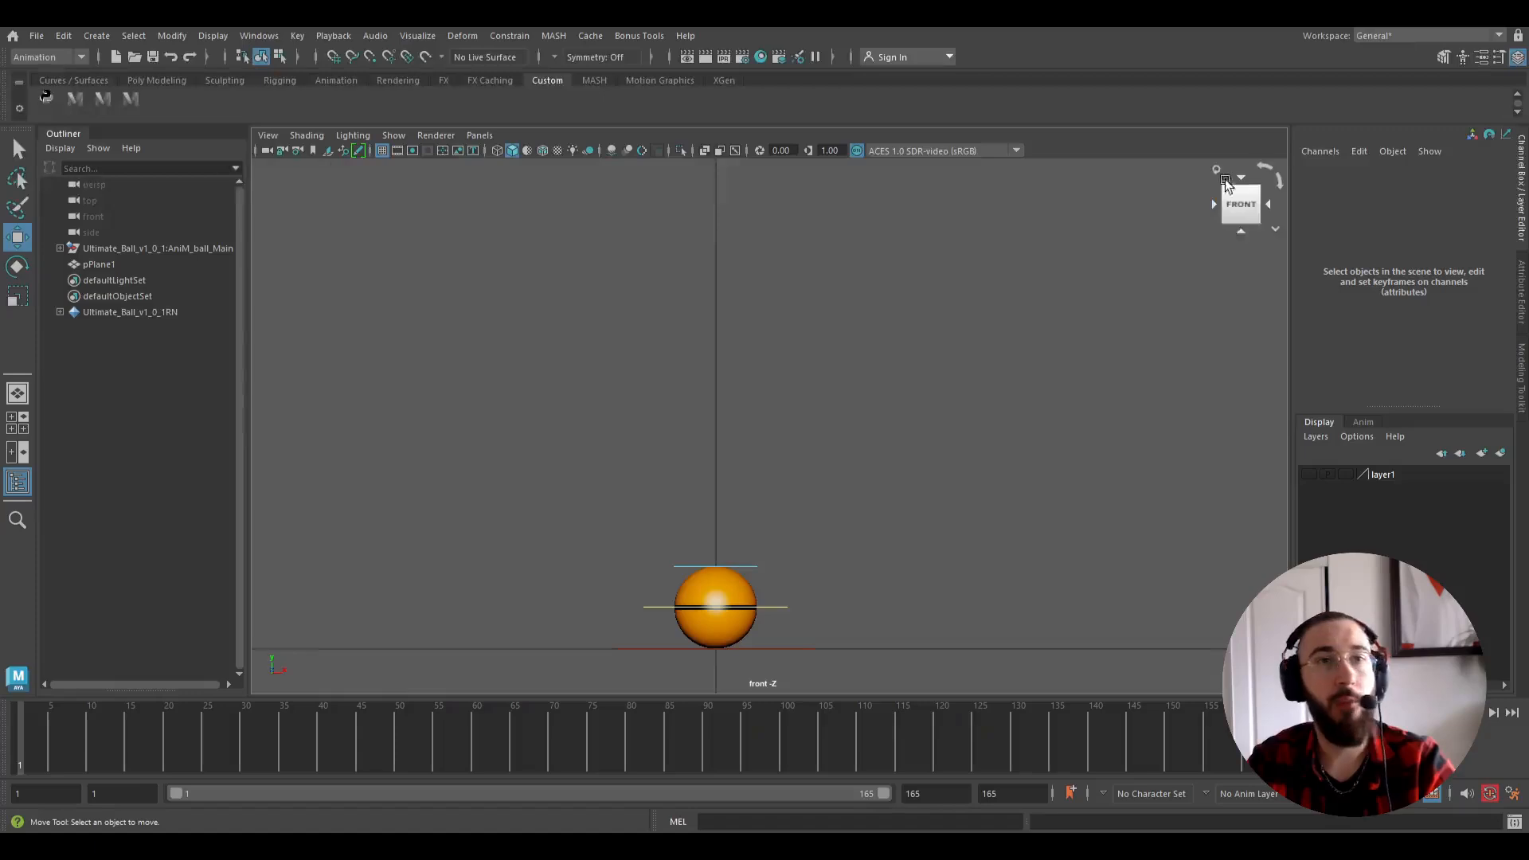
# Turn the view away from the front, return to the front view, and frame the ball.
pyautogui.click(1212, 205)
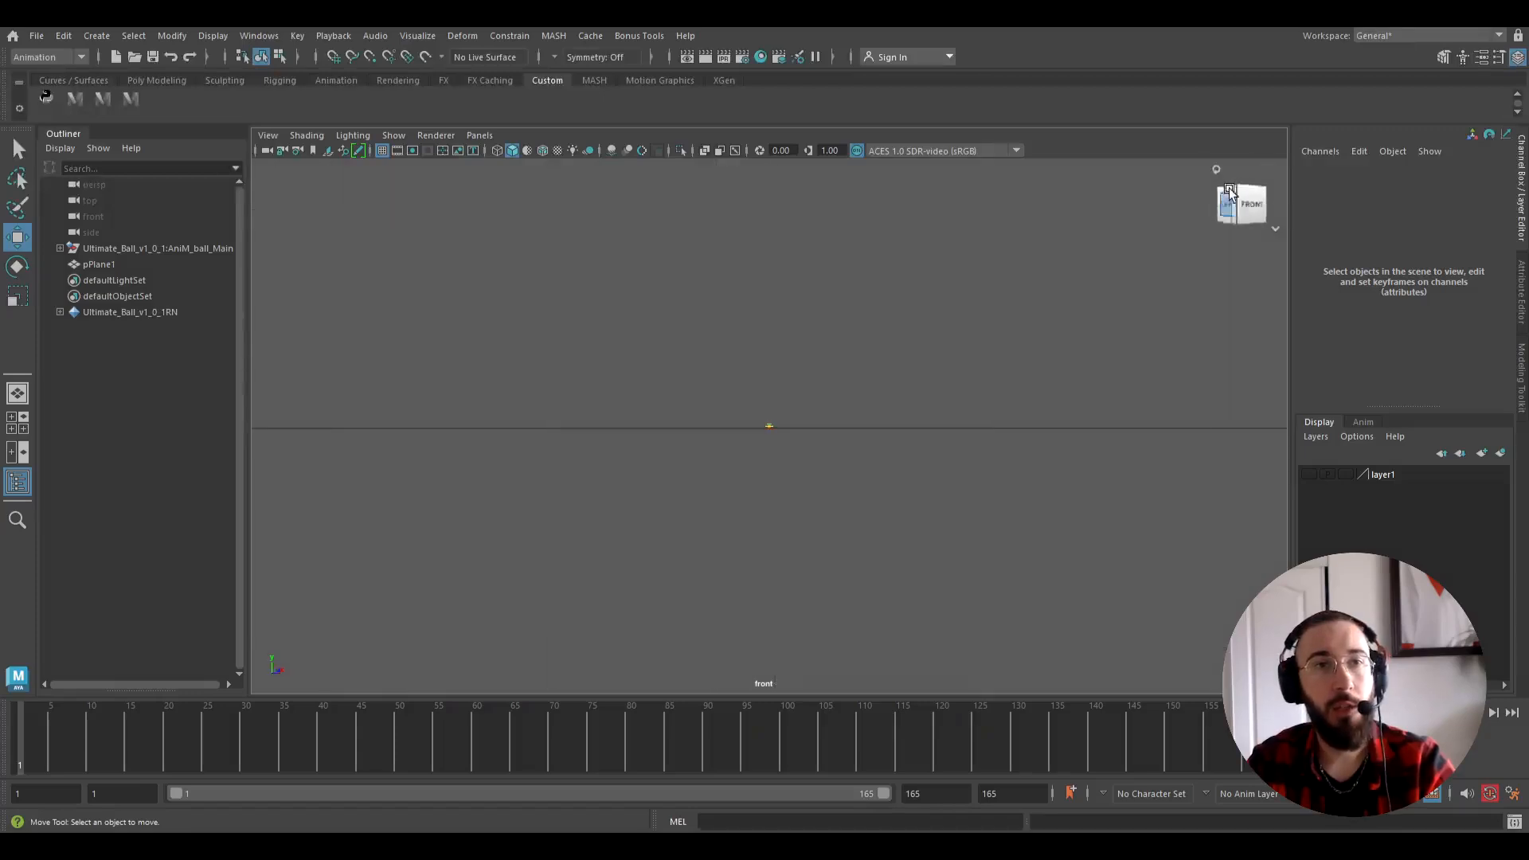
pyautogui.click(1267, 204)
pyautogui.press('f')
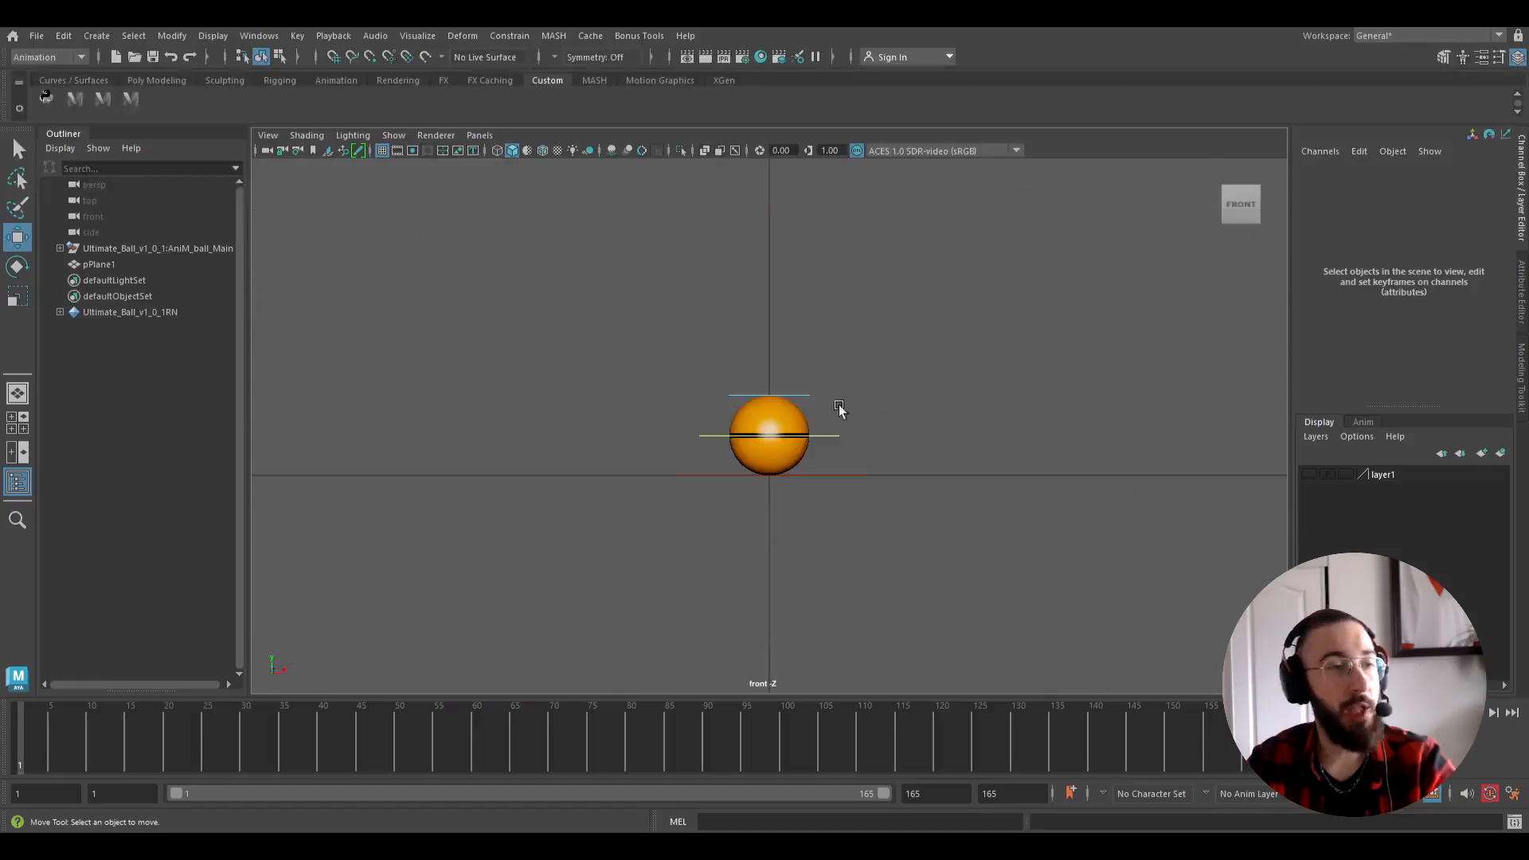
pyautogui.click(823, 430)
pyautogui.press('e')
pyautogui.moveTo(824, 418); pyautogui.dragTo(775, 392)
pyautogui.hotkey('ctrl', 'z')
# Raise the ball's main control to Translate Y about 17.9 and key all the ball's controls at frame 1.
pyautogui.press('w')
pyautogui.scroll(-3, 775, 392)
pyautogui.keyDown('alt'); pyautogui.moveTo(775, 393); pyautogui.dragTo(759, 502, button='middle'); pyautogui.keyUp('alt')
pyautogui.moveTo(715, 586); pyautogui.dragTo(719, 161)
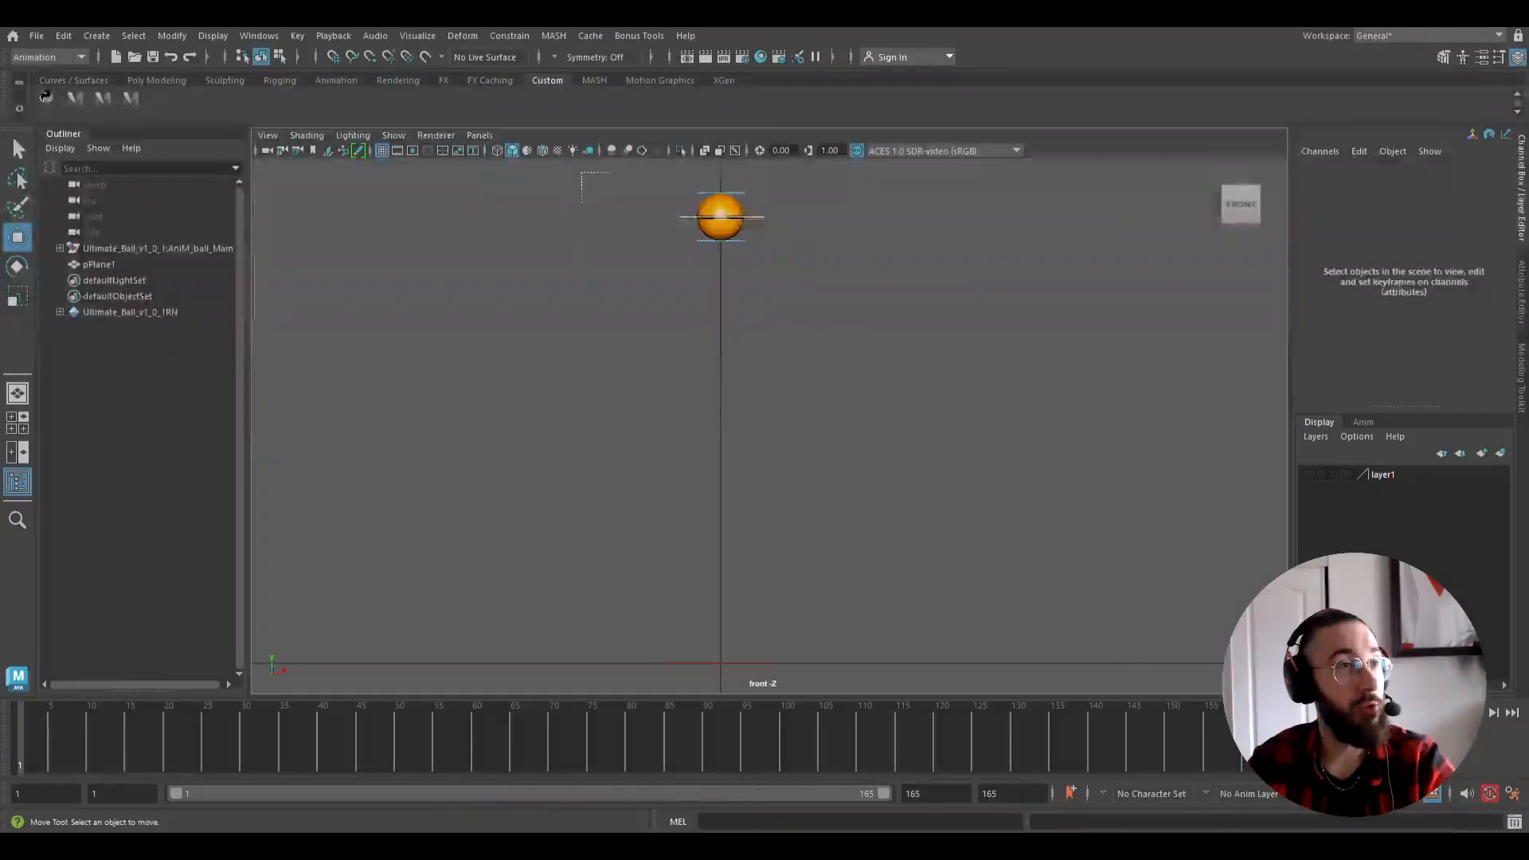
pyautogui.moveTo(611, 203); pyautogui.dragTo(1135, 693)
pyautogui.press('s')
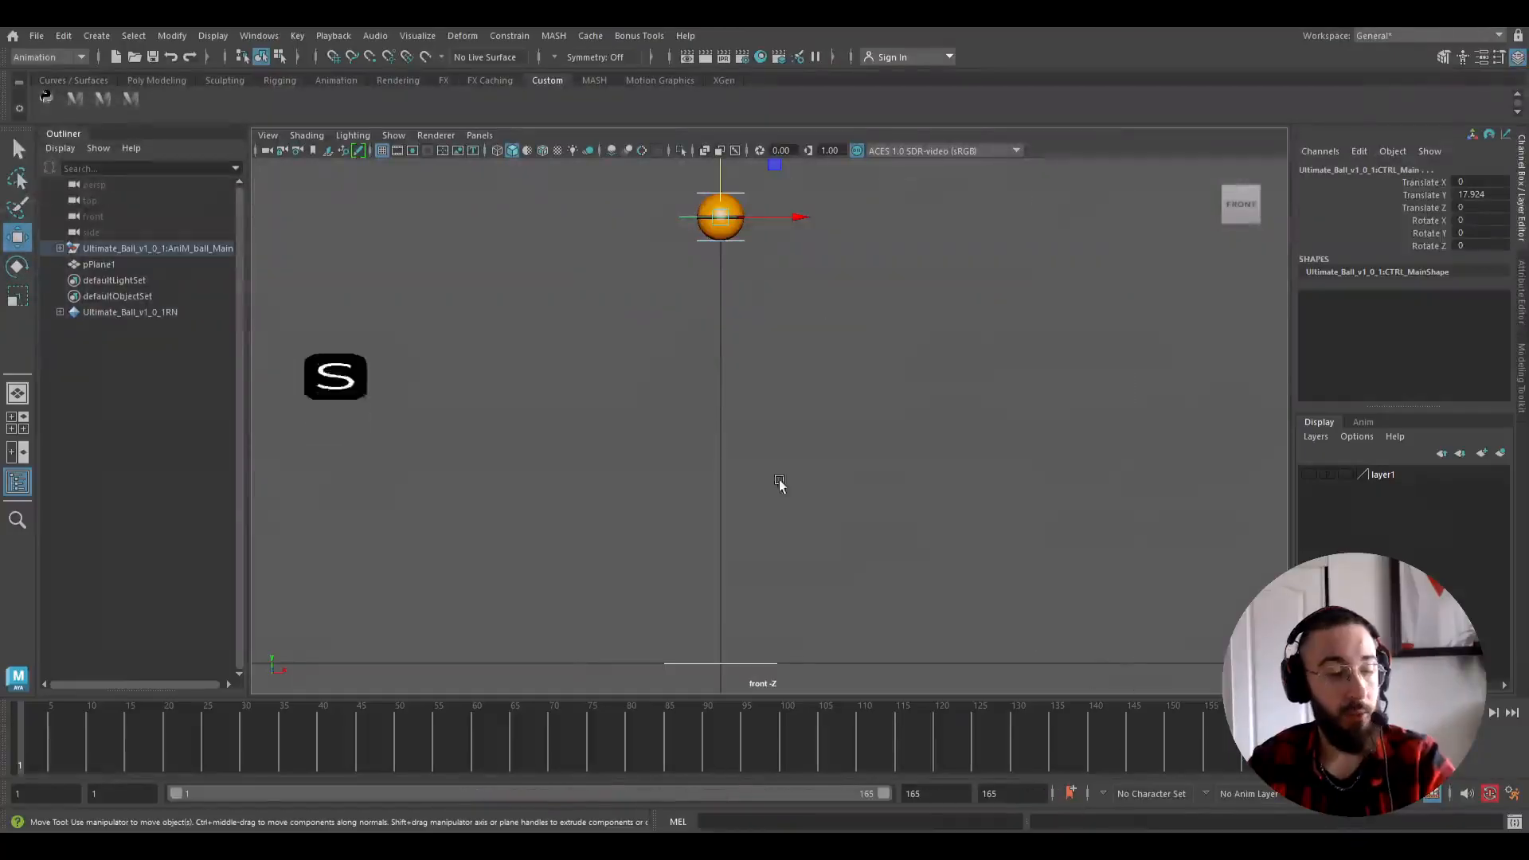
# At frame 15, lower the ball's main control roughly to the ground line, at Translate Y about -0.24.
pyautogui.moveTo(18, 753); pyautogui.dragTo(113, 749)
pyautogui.click(728, 212)
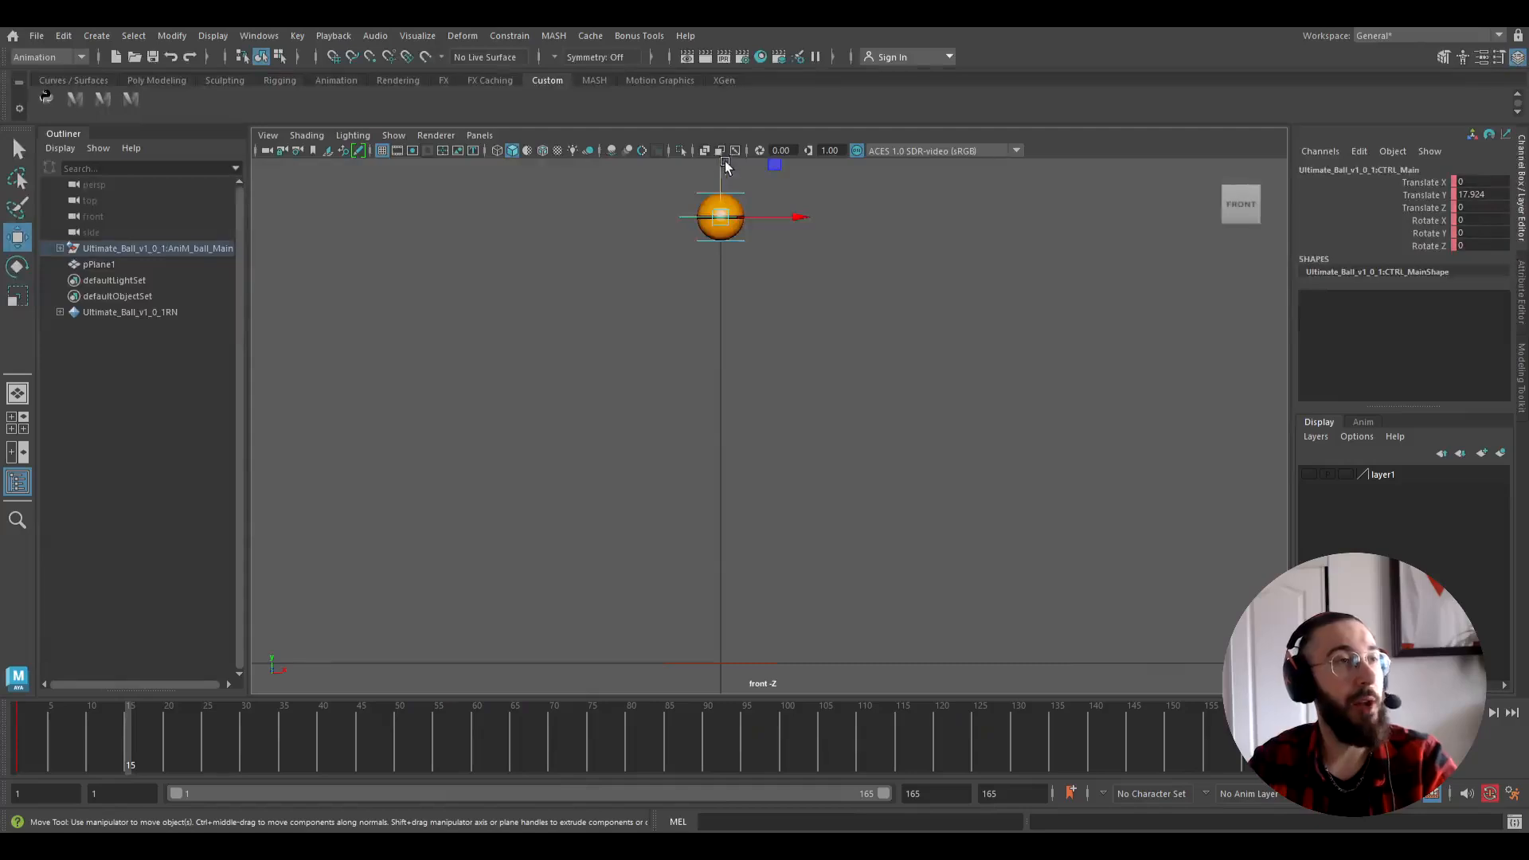
pyautogui.moveTo(719, 166); pyautogui.dragTo(724, 596)
pyautogui.keyDown('alt'); pyautogui.moveTo(724, 589); pyautogui.dragTo(712, 397, button='middle'); pyautogui.keyUp('alt')
pyautogui.scroll(10, 712, 400)
pyautogui.keyDown('alt'); pyautogui.moveTo(602, 521); pyautogui.dragTo(843, 330, button='middle'); pyautogui.keyUp('alt')
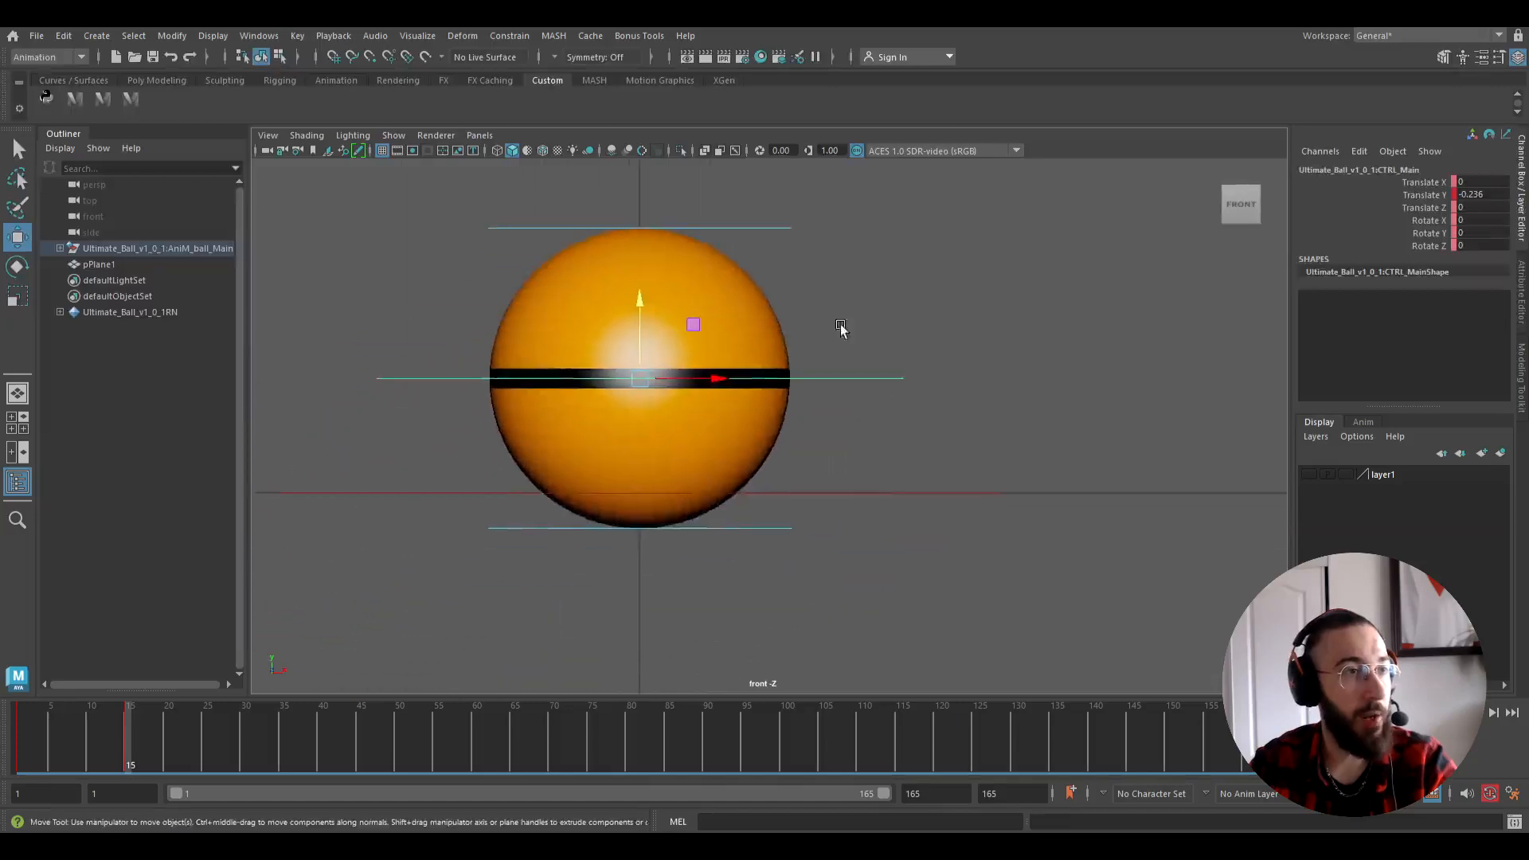
# Fine-tune the ball's height to Translate Y 0.001 so it rests on the ground, and key all its controls at frame 15.
pyautogui.scroll(3, 843, 330)
pyautogui.keyDown('alt'); pyautogui.moveTo(550, 536); pyautogui.dragTo(579, 531, button='middle'); pyautogui.keyUp('alt')
pyautogui.scroll(4, 629, 440)
pyautogui.click(607, 277)
pyautogui.click(609, 278)
pyautogui.moveTo(617, 277); pyautogui.dragTo(616, 207)
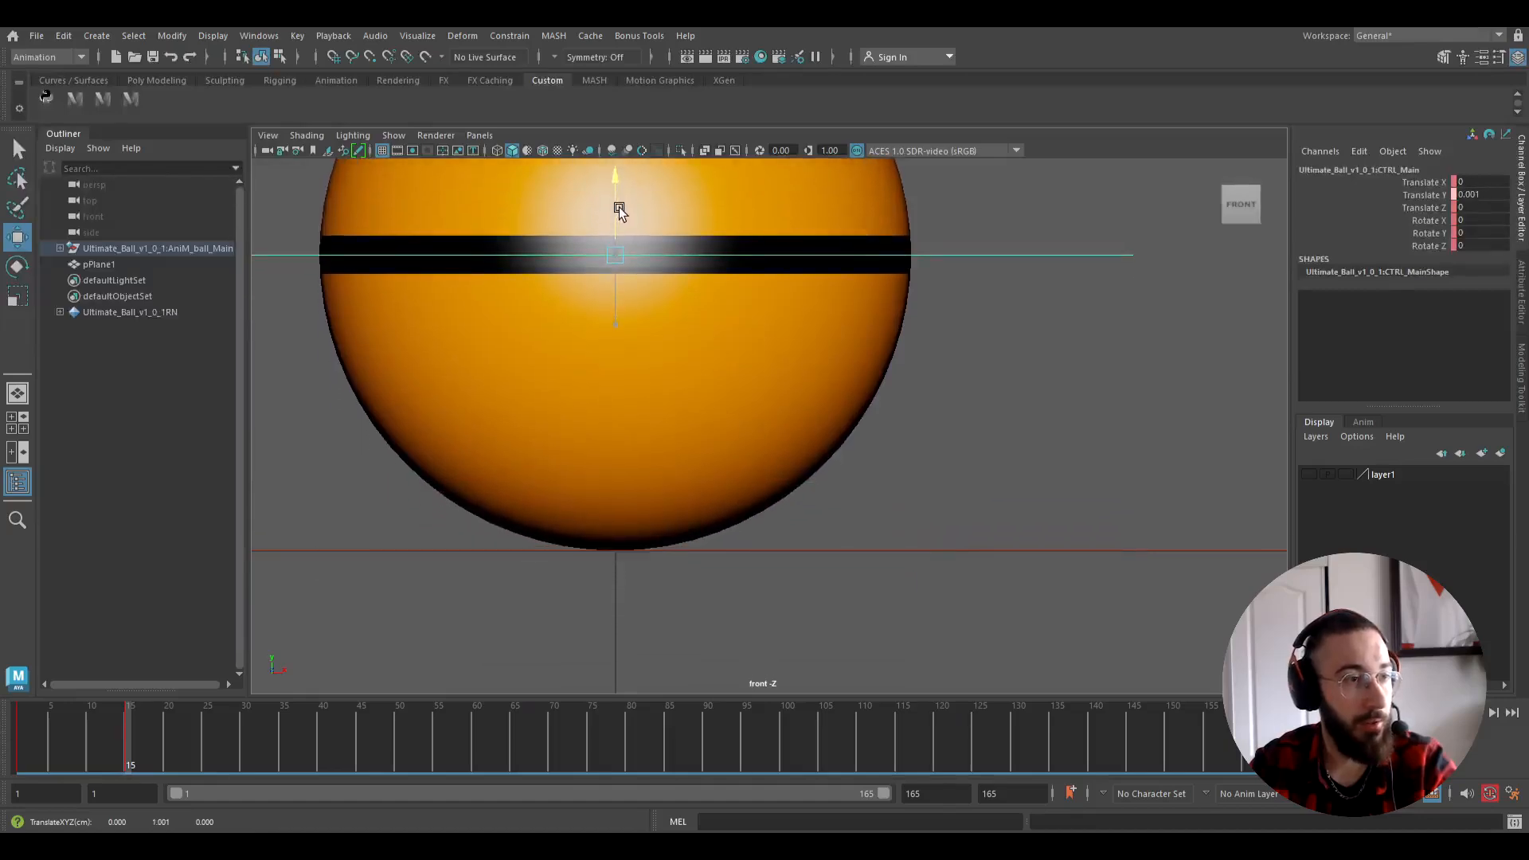
pyautogui.scroll(-6, 673, 351)
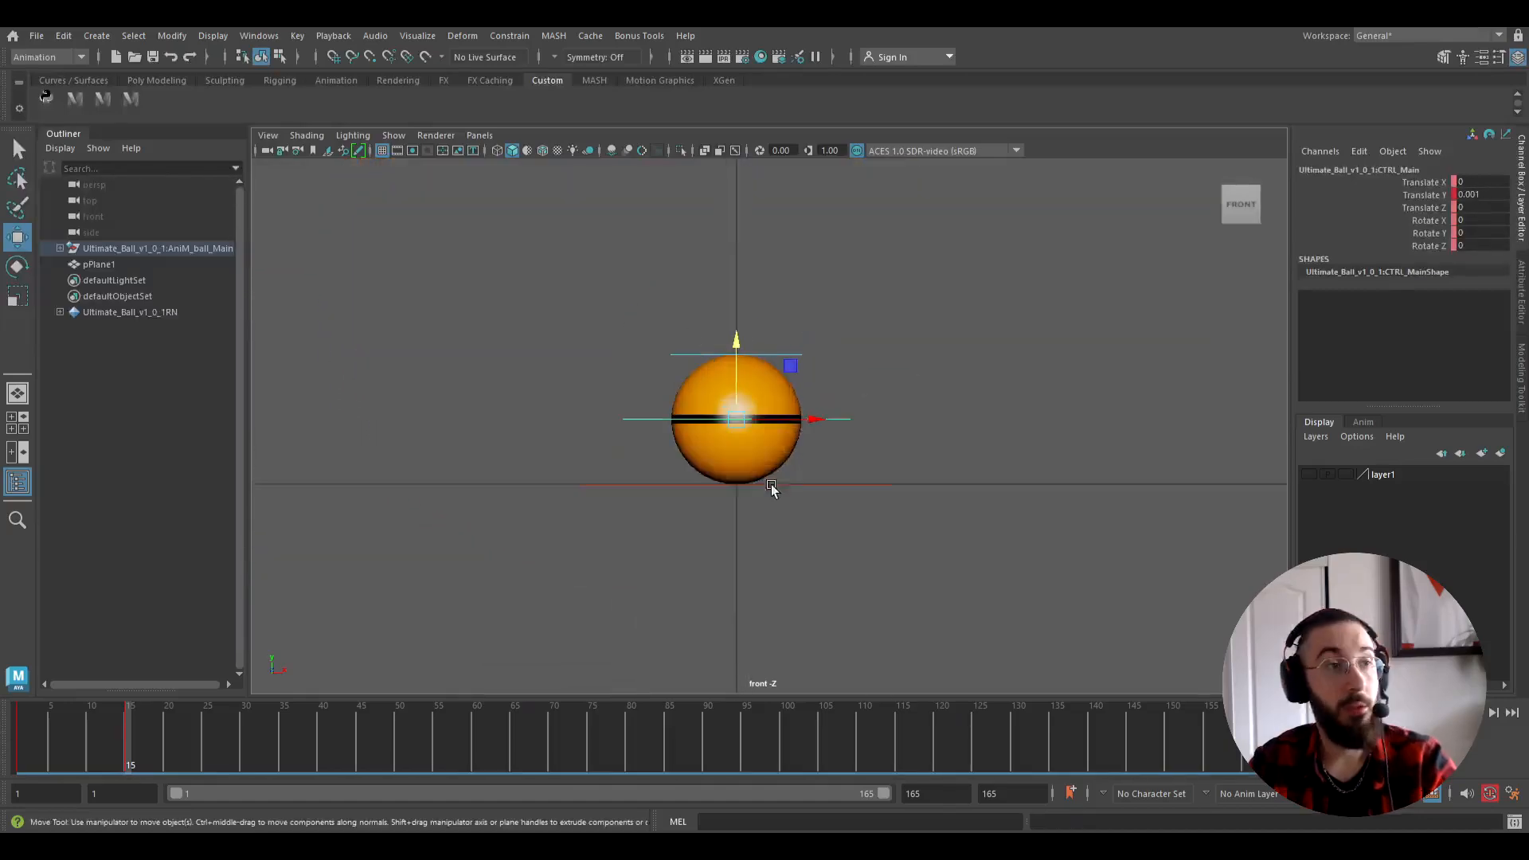
pyautogui.keyDown('ctrl'); pyautogui.keyDown('alt'); pyautogui.moveTo(487, 245); pyautogui.dragTo(1267, 630); pyautogui.keyUp('alt'); pyautogui.keyUp('ctrl')
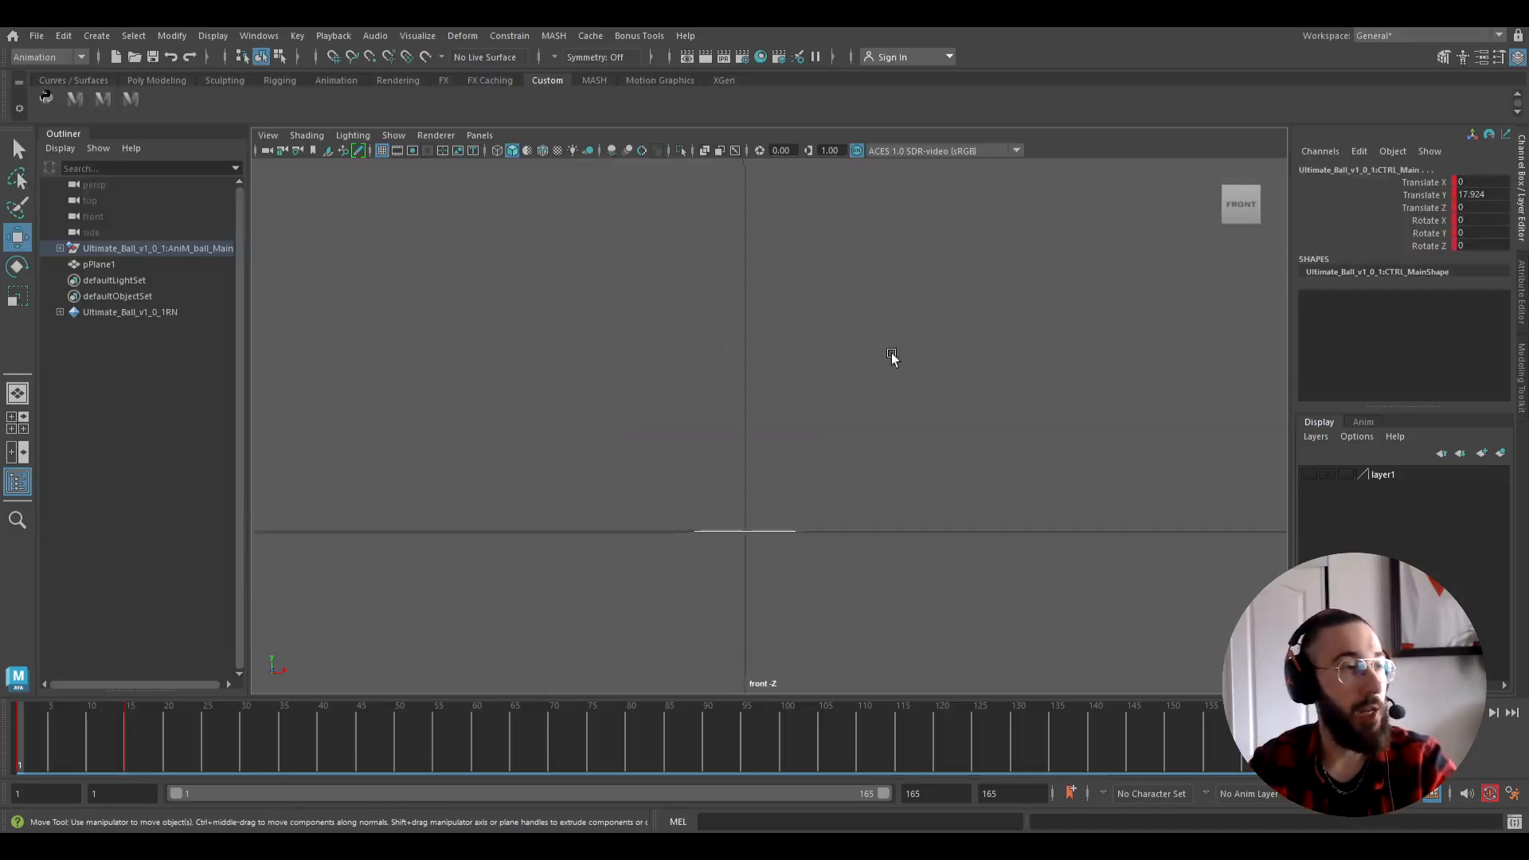
# Scrub from frame 1 to frame 15 to review the ball's drop.
pyautogui.keyDown('alt'); pyautogui.moveTo(892, 355); pyautogui.dragTo(876, 512, button='middle'); pyautogui.keyUp('alt')
pyautogui.keyDown('alt'); pyautogui.moveTo(719, 445); pyautogui.dragTo(714, 422, button='middle'); pyautogui.keyUp('alt')
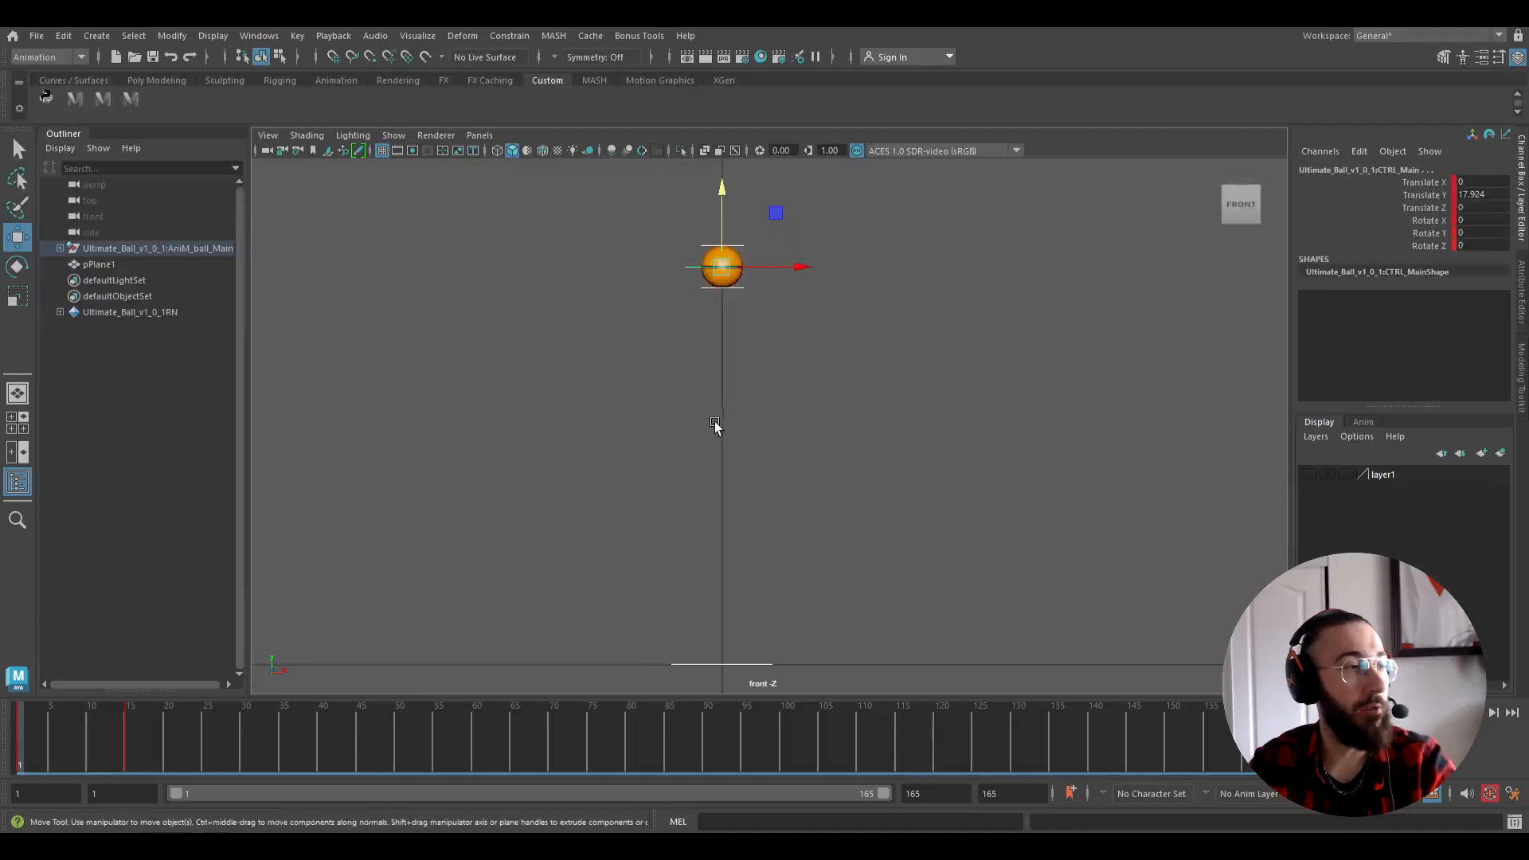
pyautogui.moveTo(20, 732); pyautogui.dragTo(136, 732)
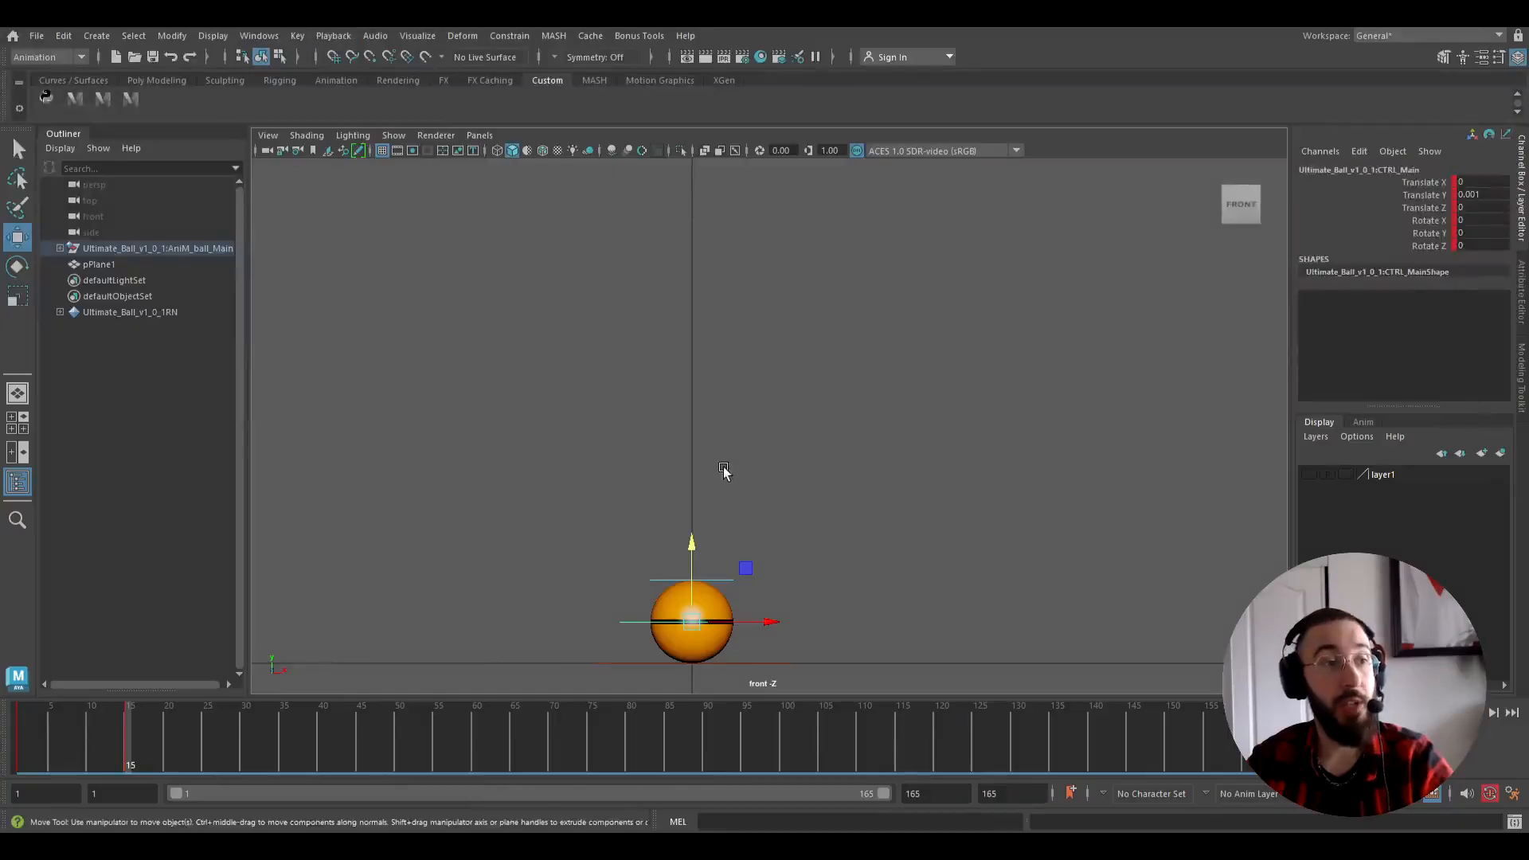
# Create an editable motion trail for the ball's main control.
pyautogui.click(771, 647)
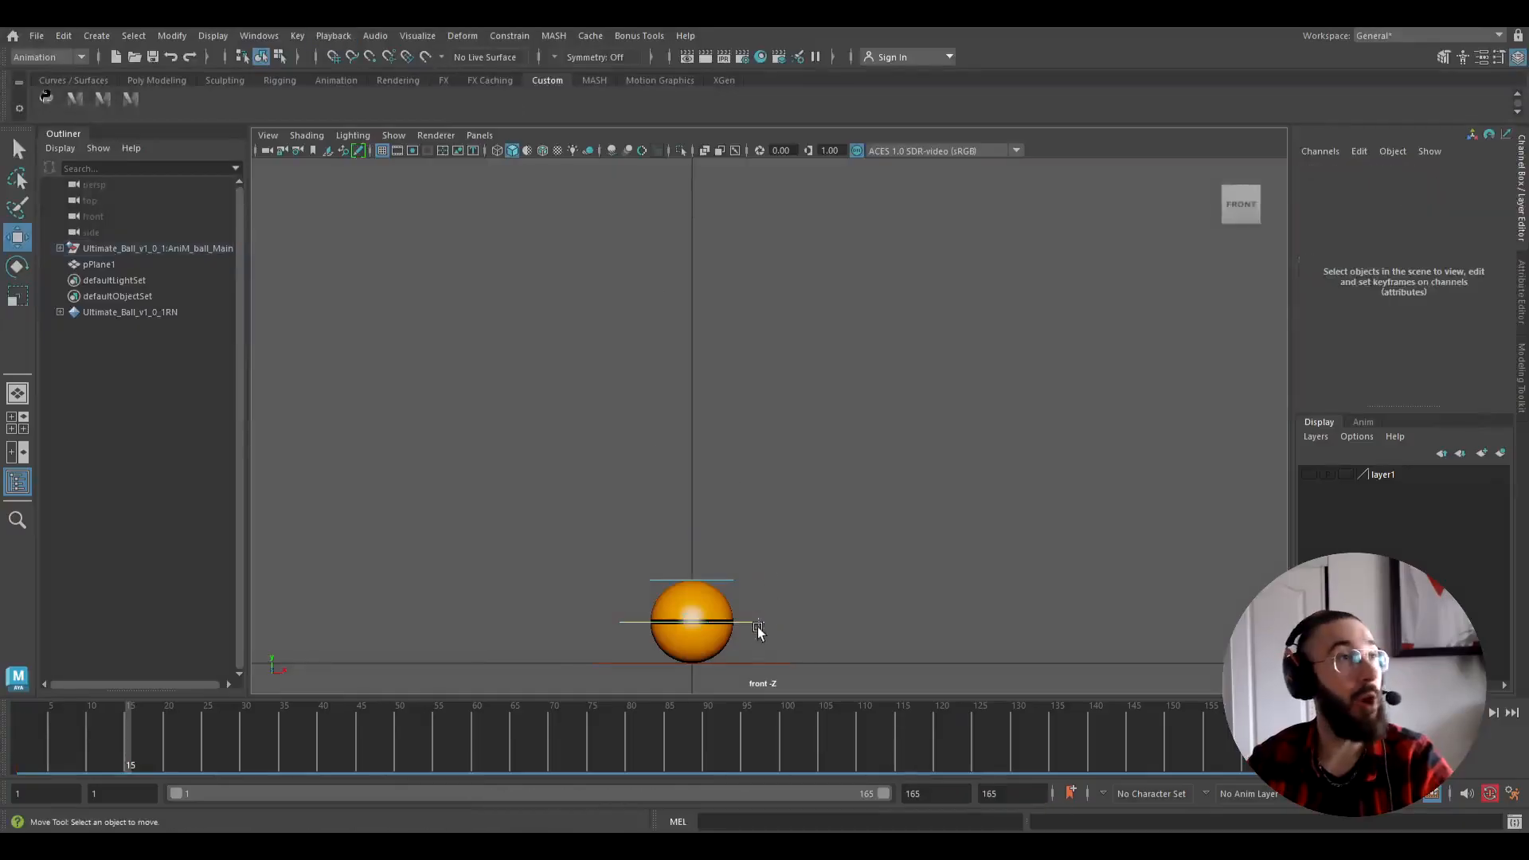
pyautogui.click(757, 626)
pyautogui.click(418, 35)
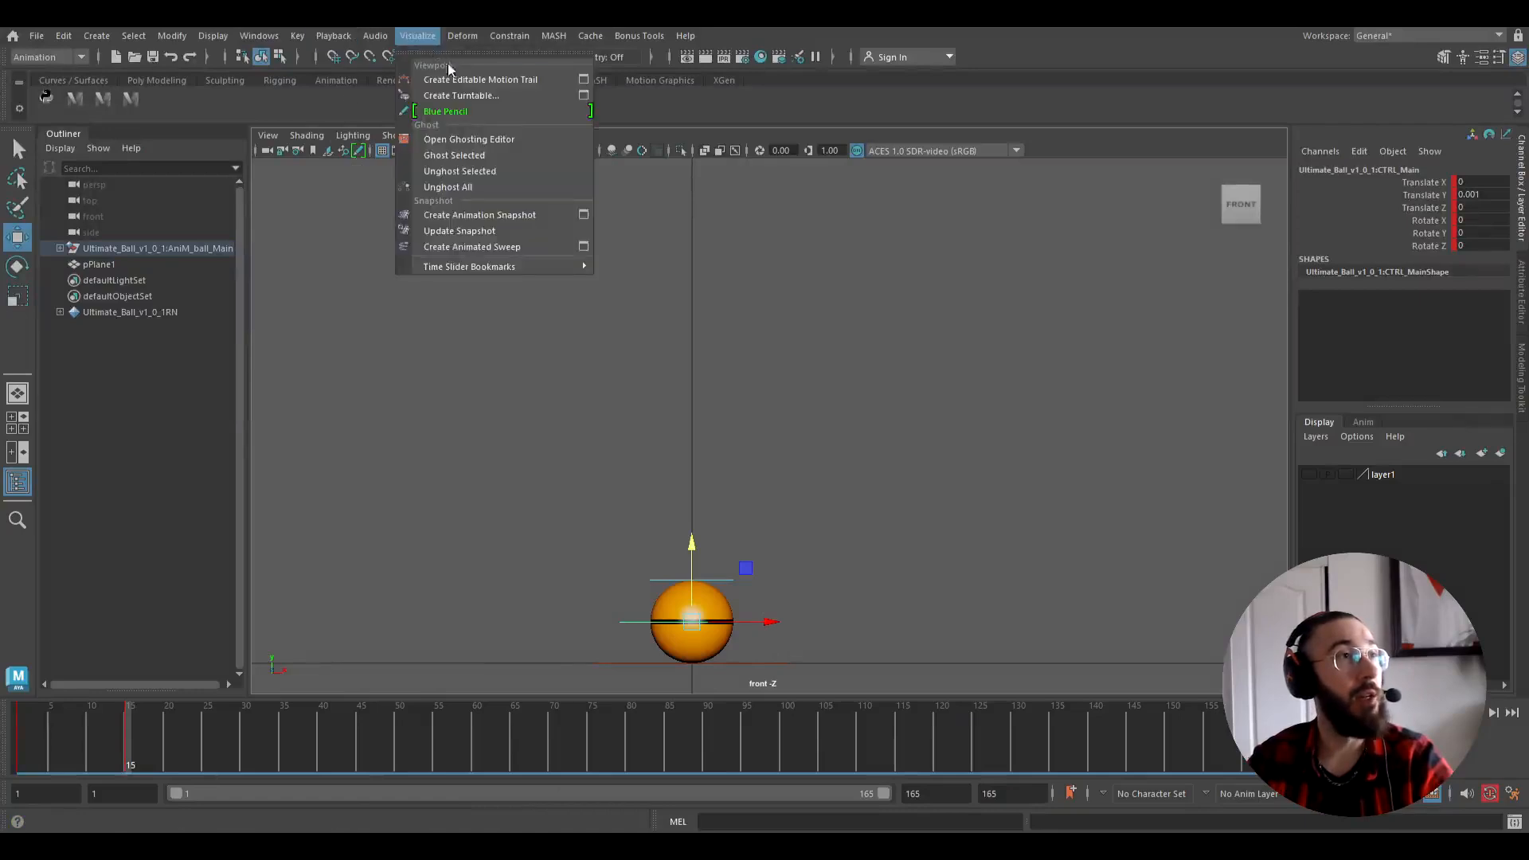
pyautogui.click(457, 82)
pyautogui.scroll(-1, 793, 413)
pyautogui.keyDown('alt'); pyautogui.moveTo(802, 338); pyautogui.dragTo(813, 427, button='middle'); pyautogui.keyUp('alt')
pyautogui.scroll(-3, 813, 427)
pyautogui.keyDown('alt'); pyautogui.moveTo(819, 375); pyautogui.dragTo(809, 409, button='middle'); pyautogui.keyUp('alt')
pyautogui.scroll(-1, 811, 402)
# At frame 27, raise the ball's main control to Translate Y about 8.7 and set a key.
pyautogui.click(89, 742)
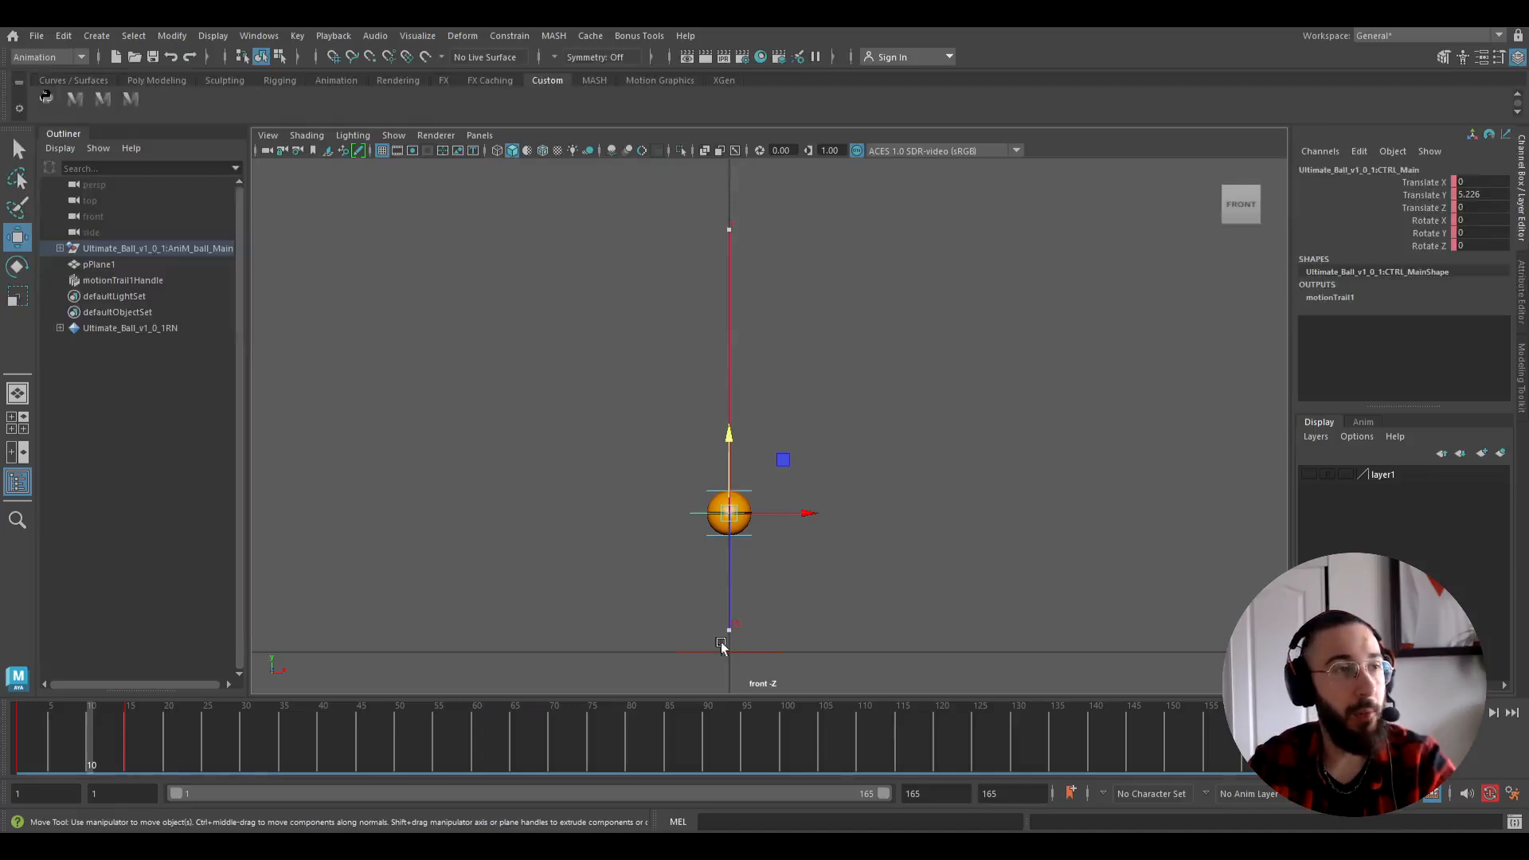
pyautogui.moveTo(132, 759)
pyautogui.mouseDown()
pyautogui.moveTo(255, 758)
pyautogui.moveTo(221, 760)
pyautogui.mouseUp()
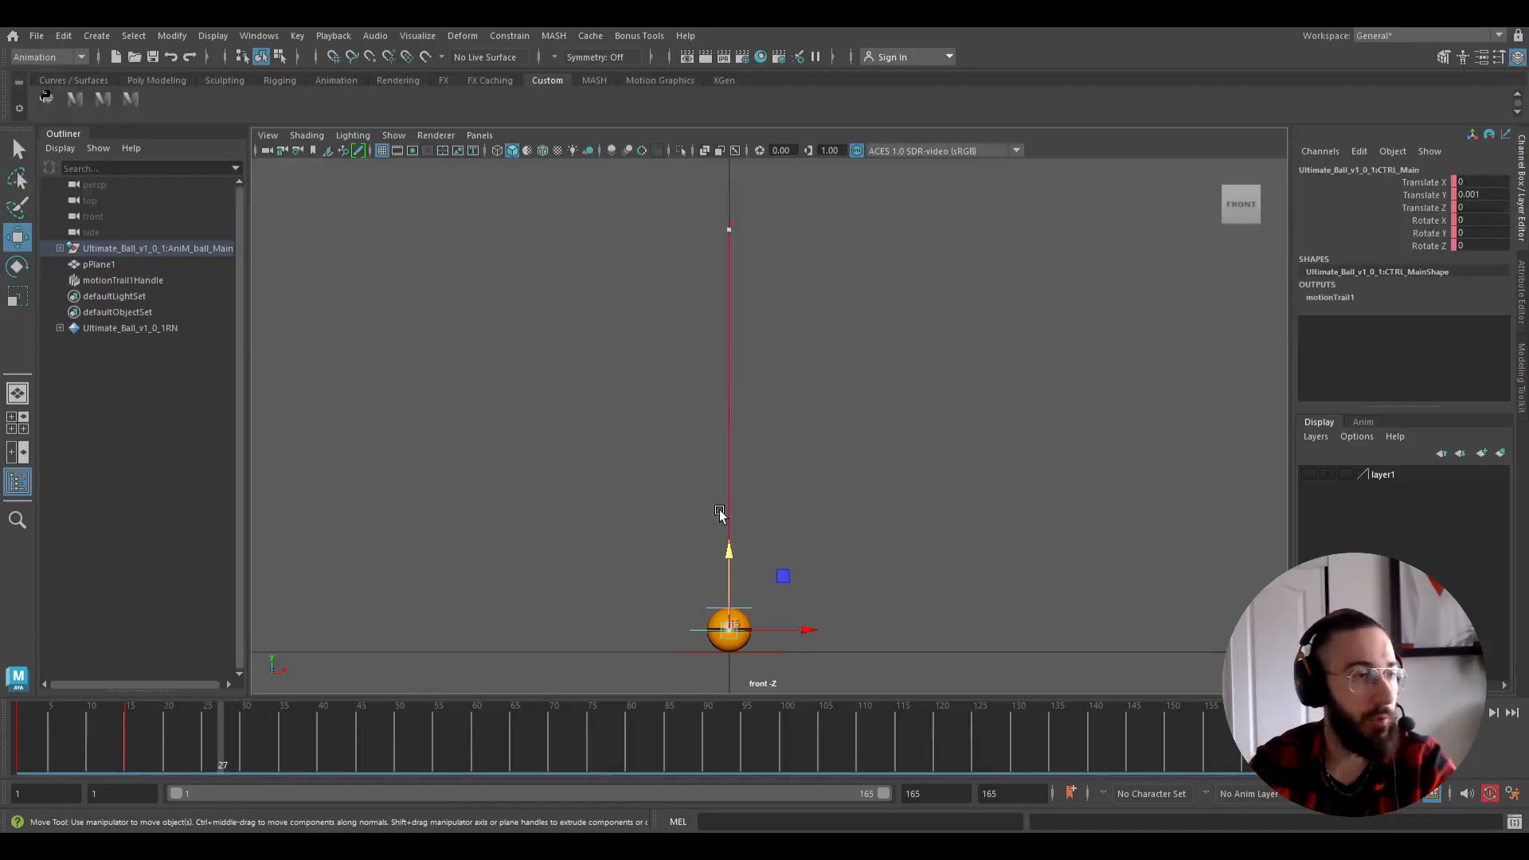
pyautogui.moveTo(729, 579); pyautogui.dragTo(733, 381)
pyautogui.press('s')
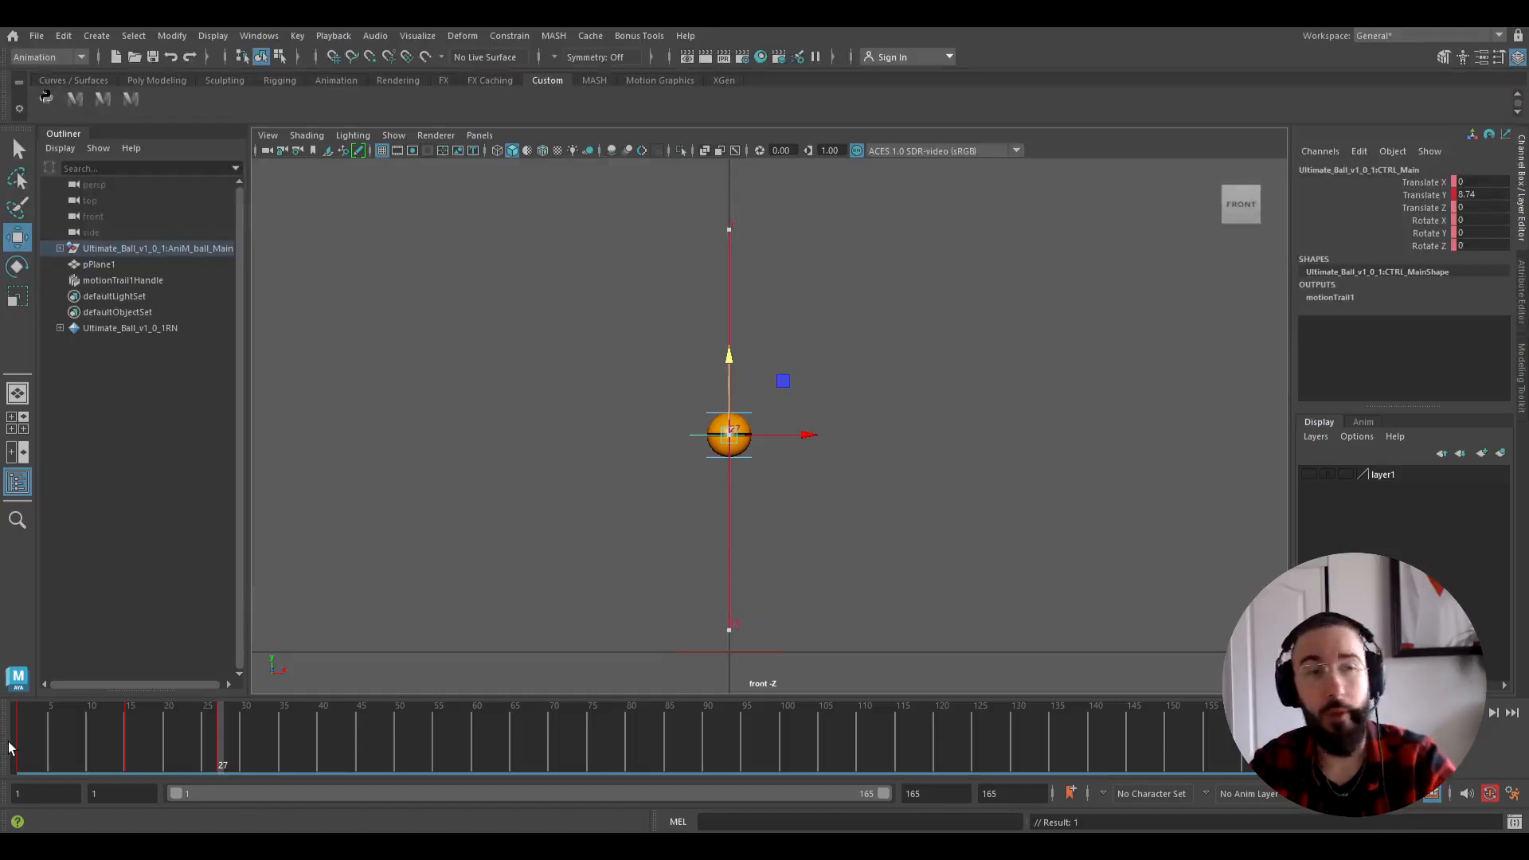
# Try to select all the ball's controls together with a selection box.
pyautogui.click(649, 409)
pyautogui.moveTo(653, 375); pyautogui.dragTo(1012, 522)
pyautogui.moveTo(546, 349); pyautogui.dragTo(831, 476)
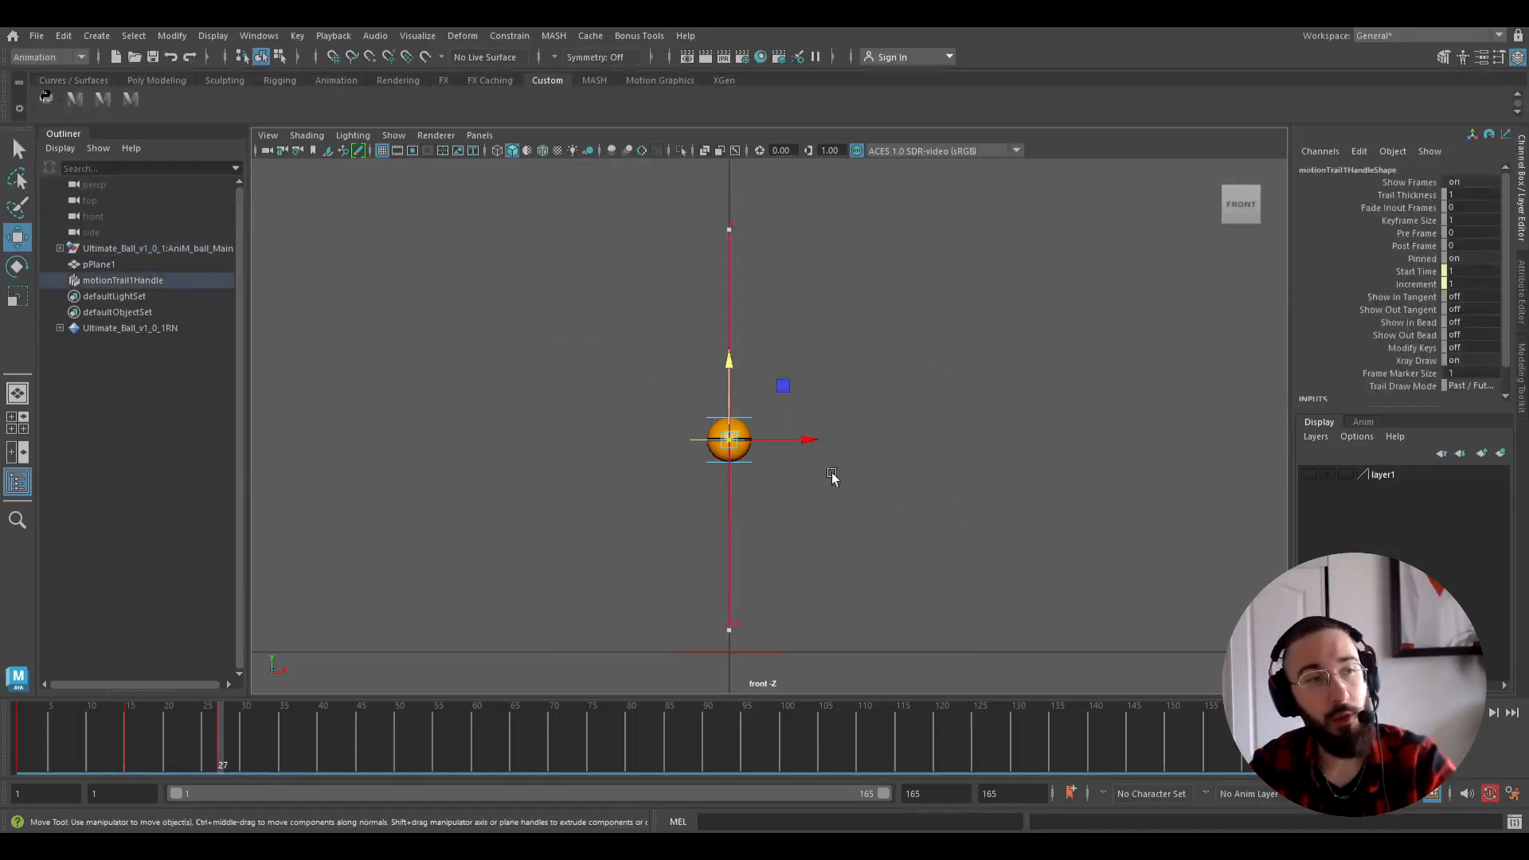
# Add motionTrail1Handle to a new display layer and set that layer to Reference so the trail cannot be selected.
pyautogui.click(169, 279)
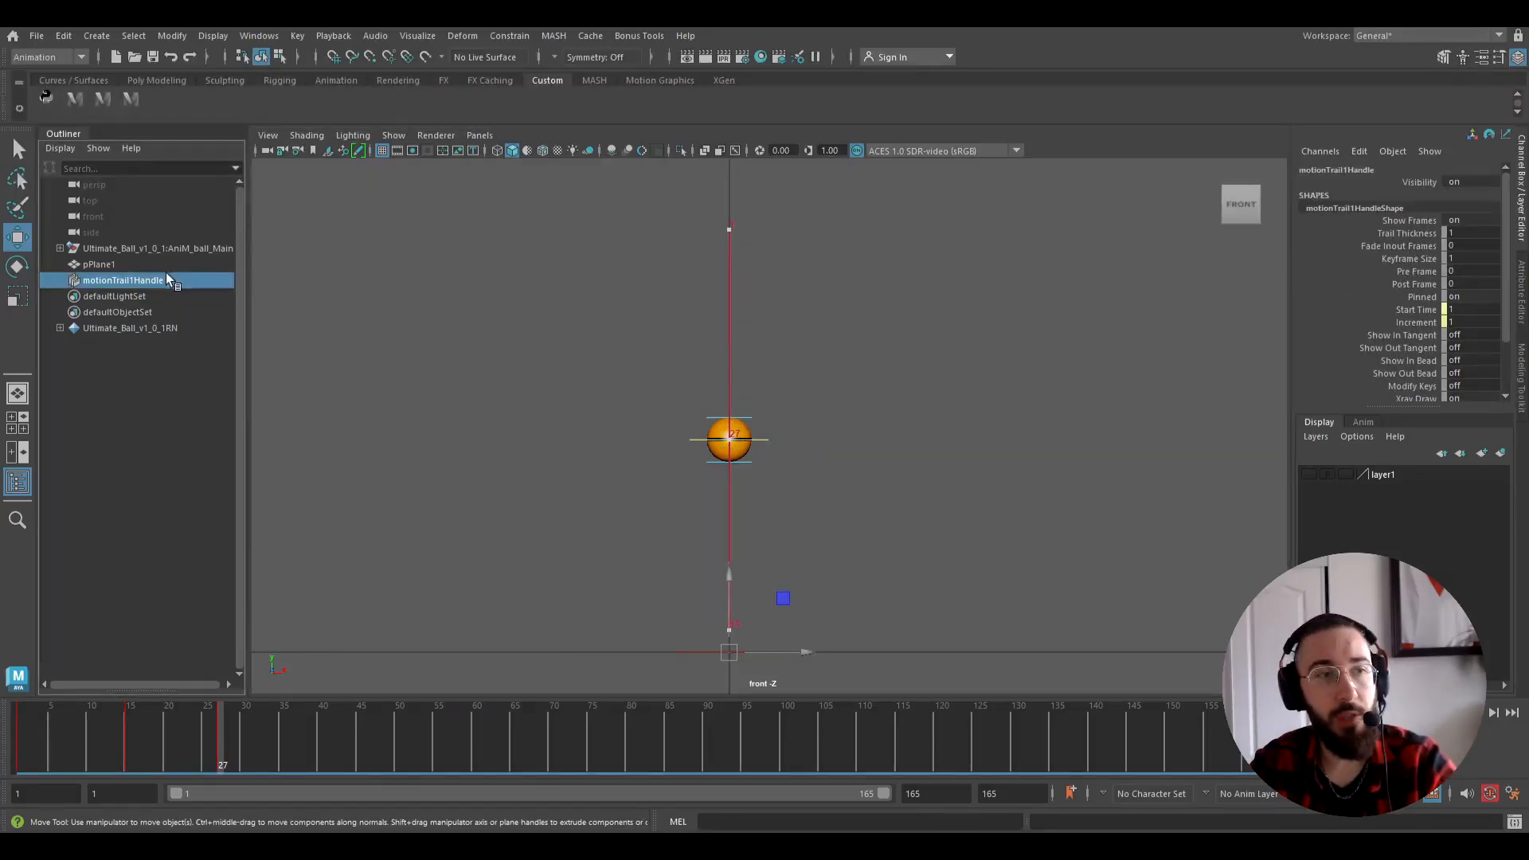
pyautogui.click(1501, 453)
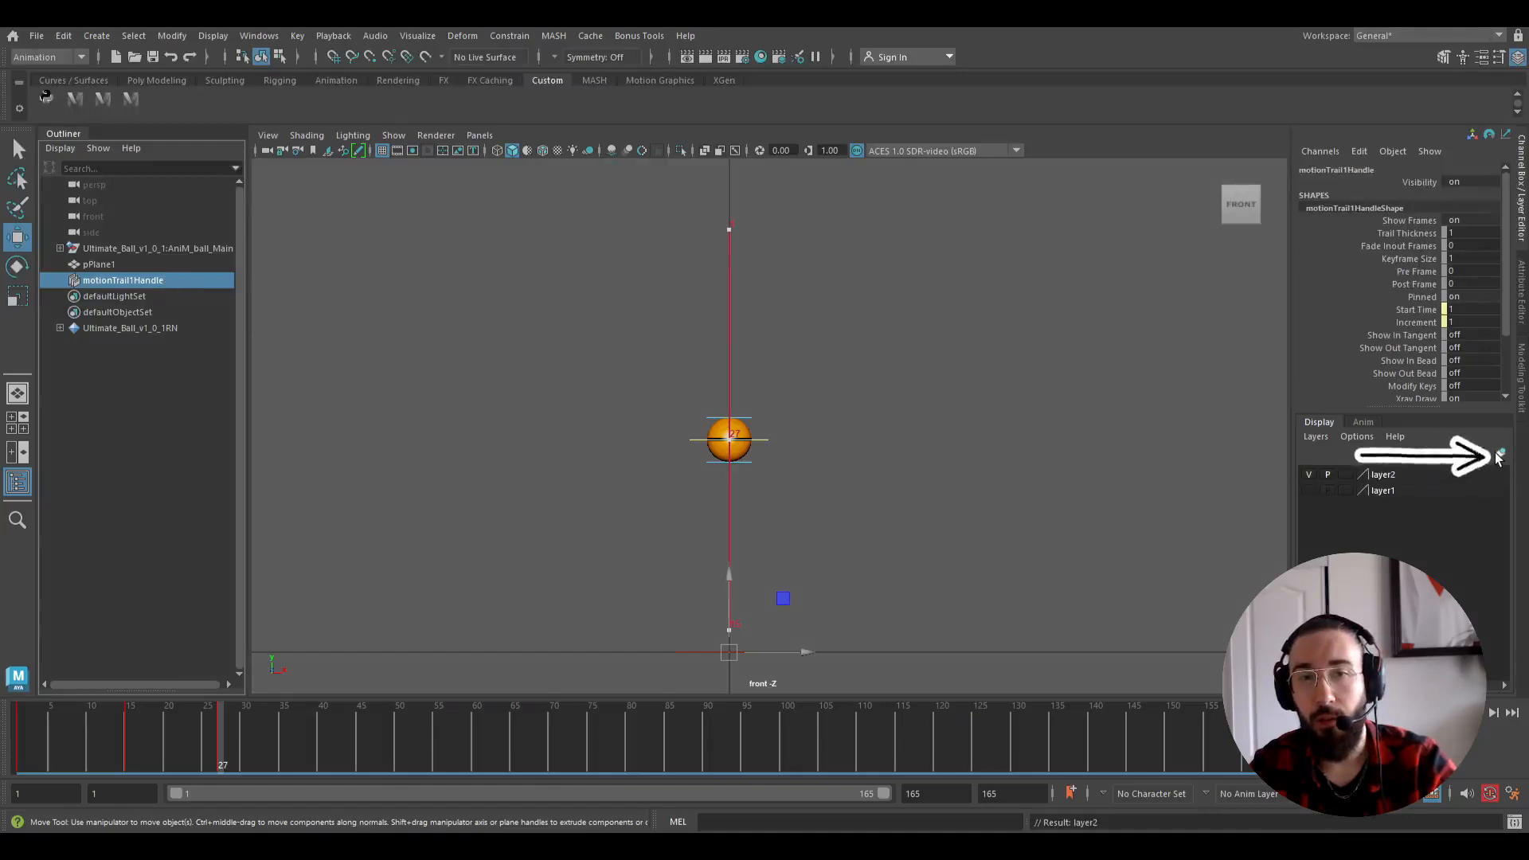
pyautogui.click(1343, 476)
pyautogui.click(1343, 476)
pyautogui.click(1028, 446)
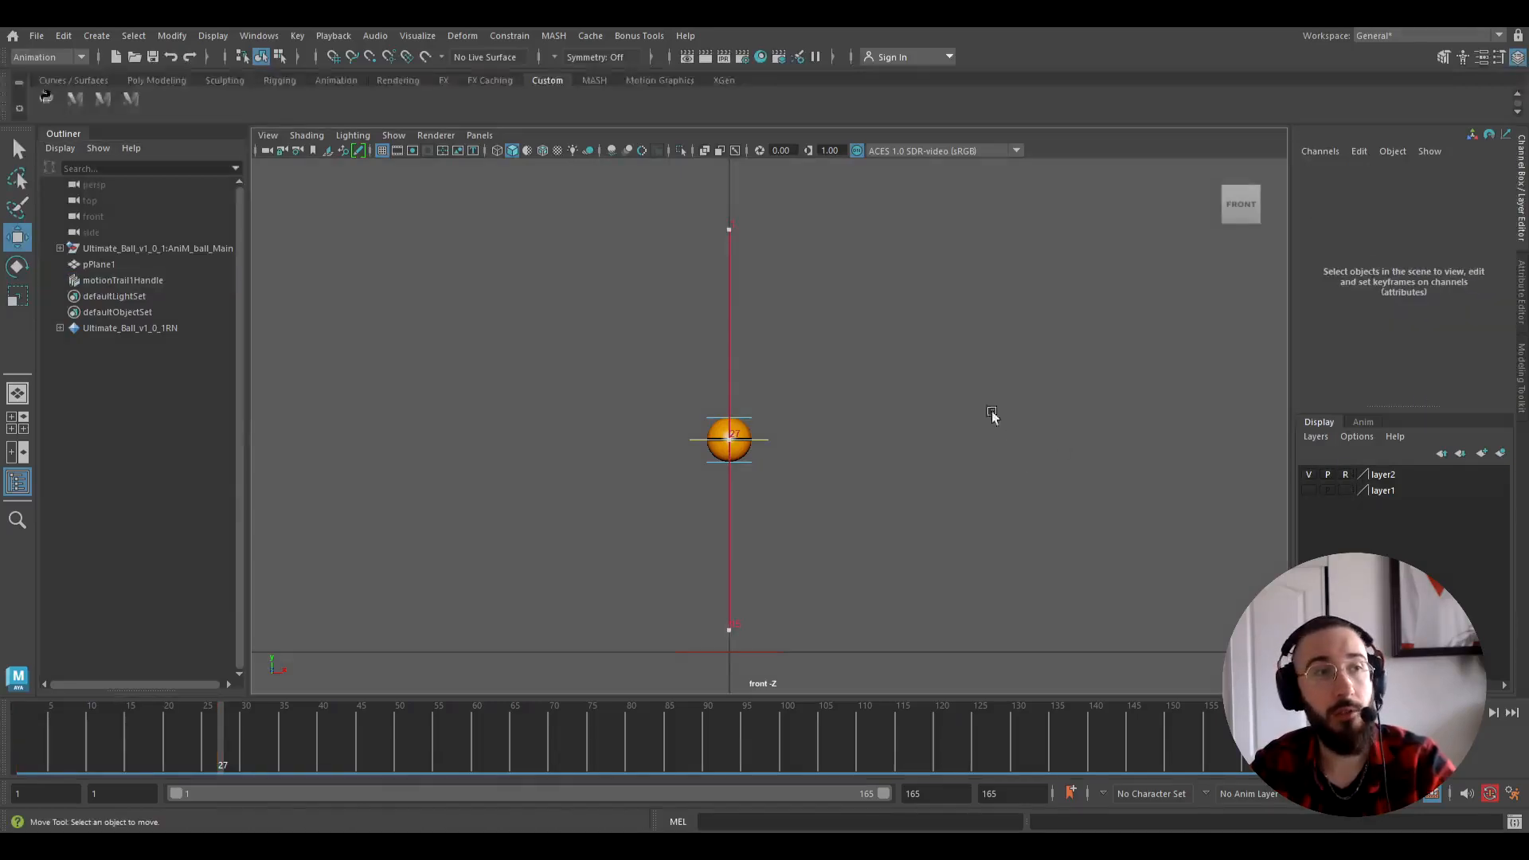
# Select all the ball's controls without the motion trail, key them at frame 27, and scrub through the bounce.
pyautogui.moveTo(884, 359); pyautogui.dragTo(535, 579)
pyautogui.moveTo(878, 246); pyautogui.dragTo(467, 324)
pyautogui.moveTo(833, 295); pyautogui.dragTo(611, 327)
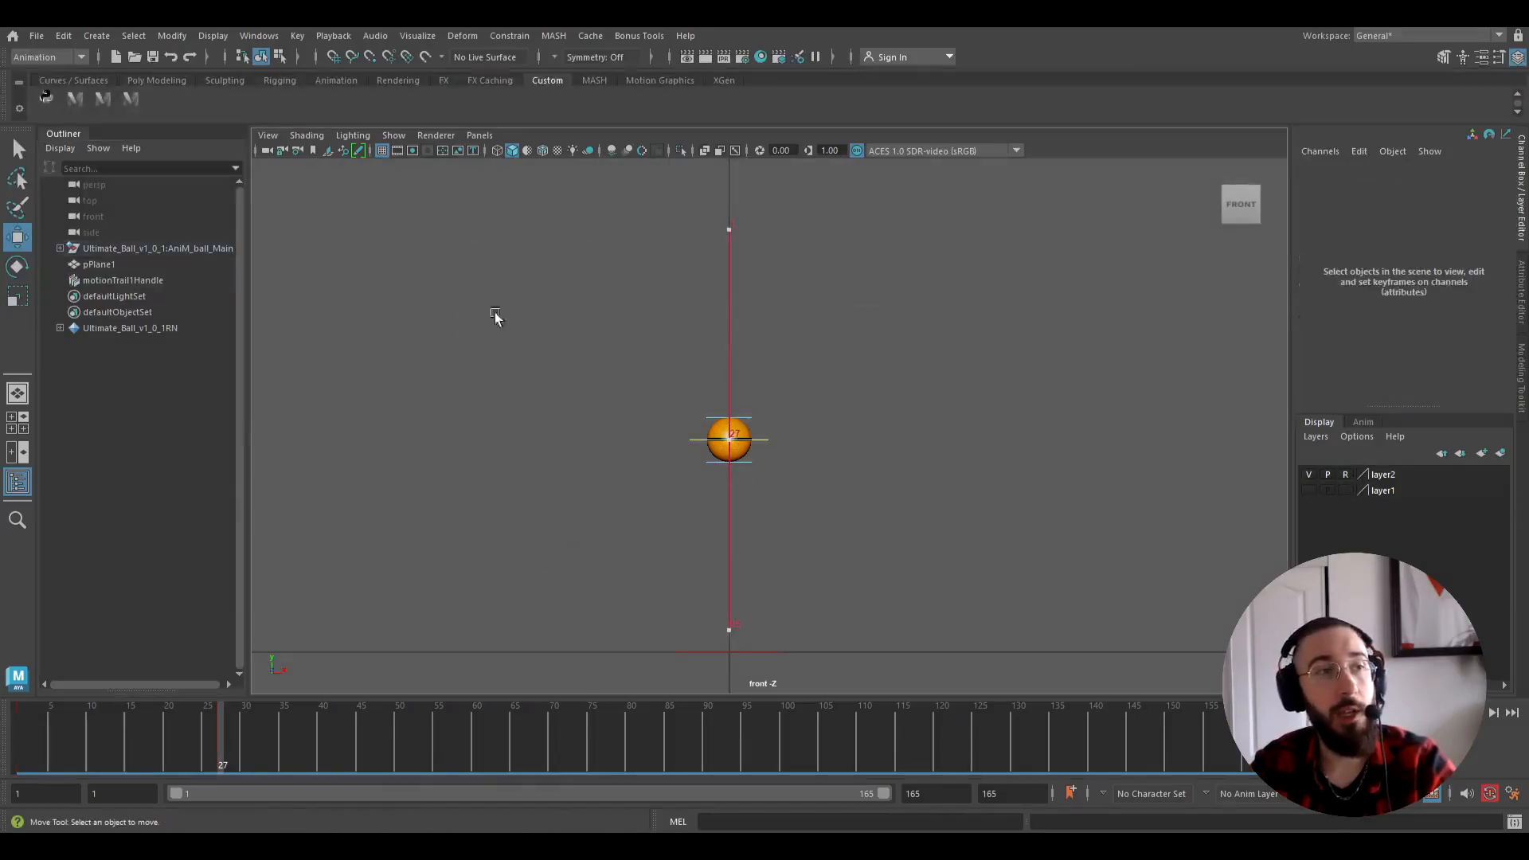
pyautogui.moveTo(946, 296); pyautogui.dragTo(687, 300)
pyautogui.moveTo(846, 408); pyautogui.dragTo(598, 518)
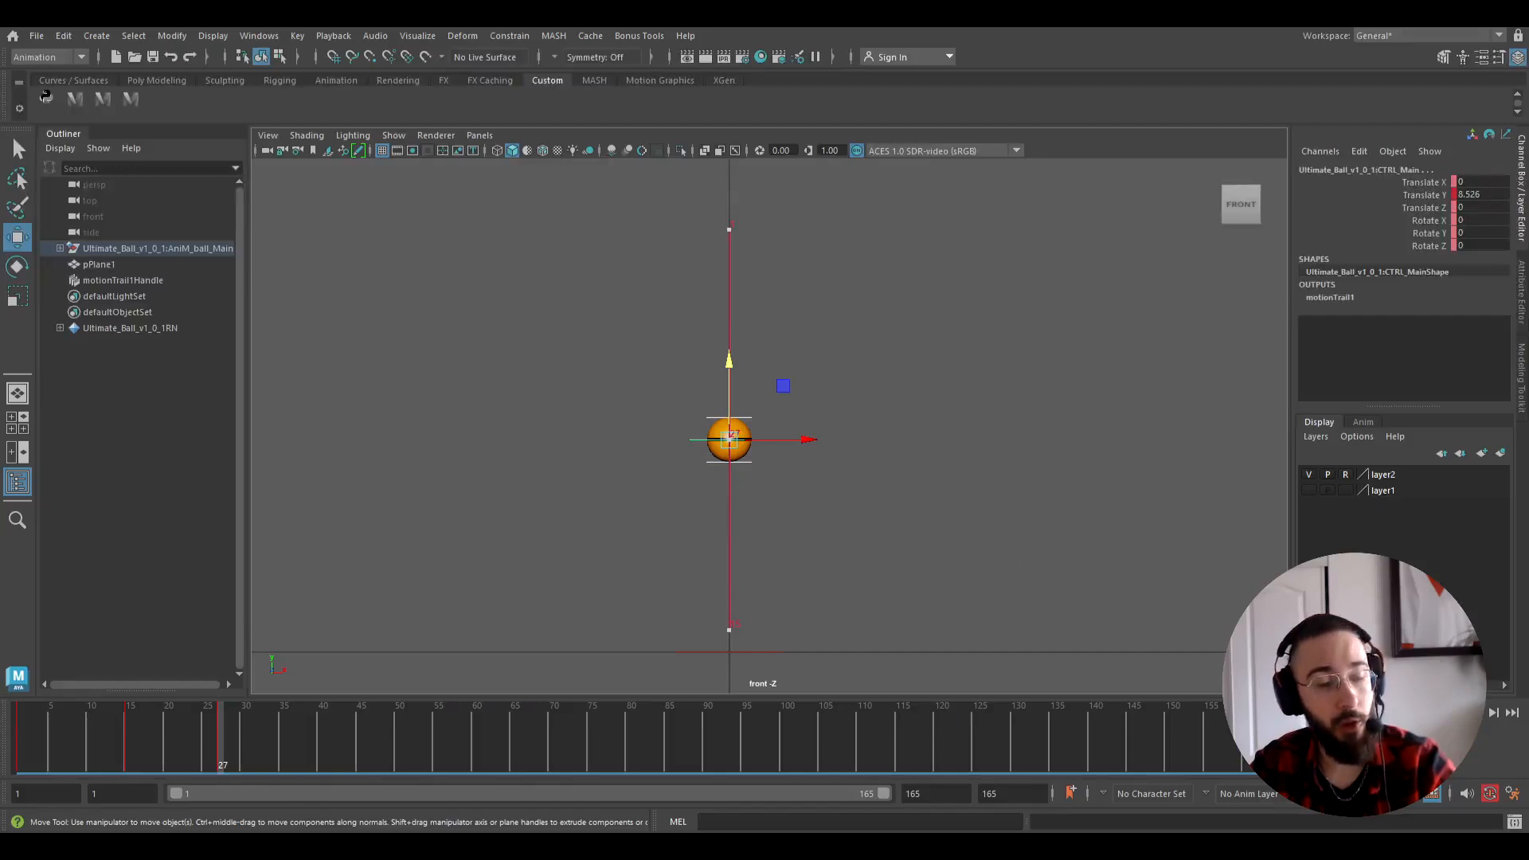
pyautogui.moveTo(26, 742); pyautogui.dragTo(219, 723)
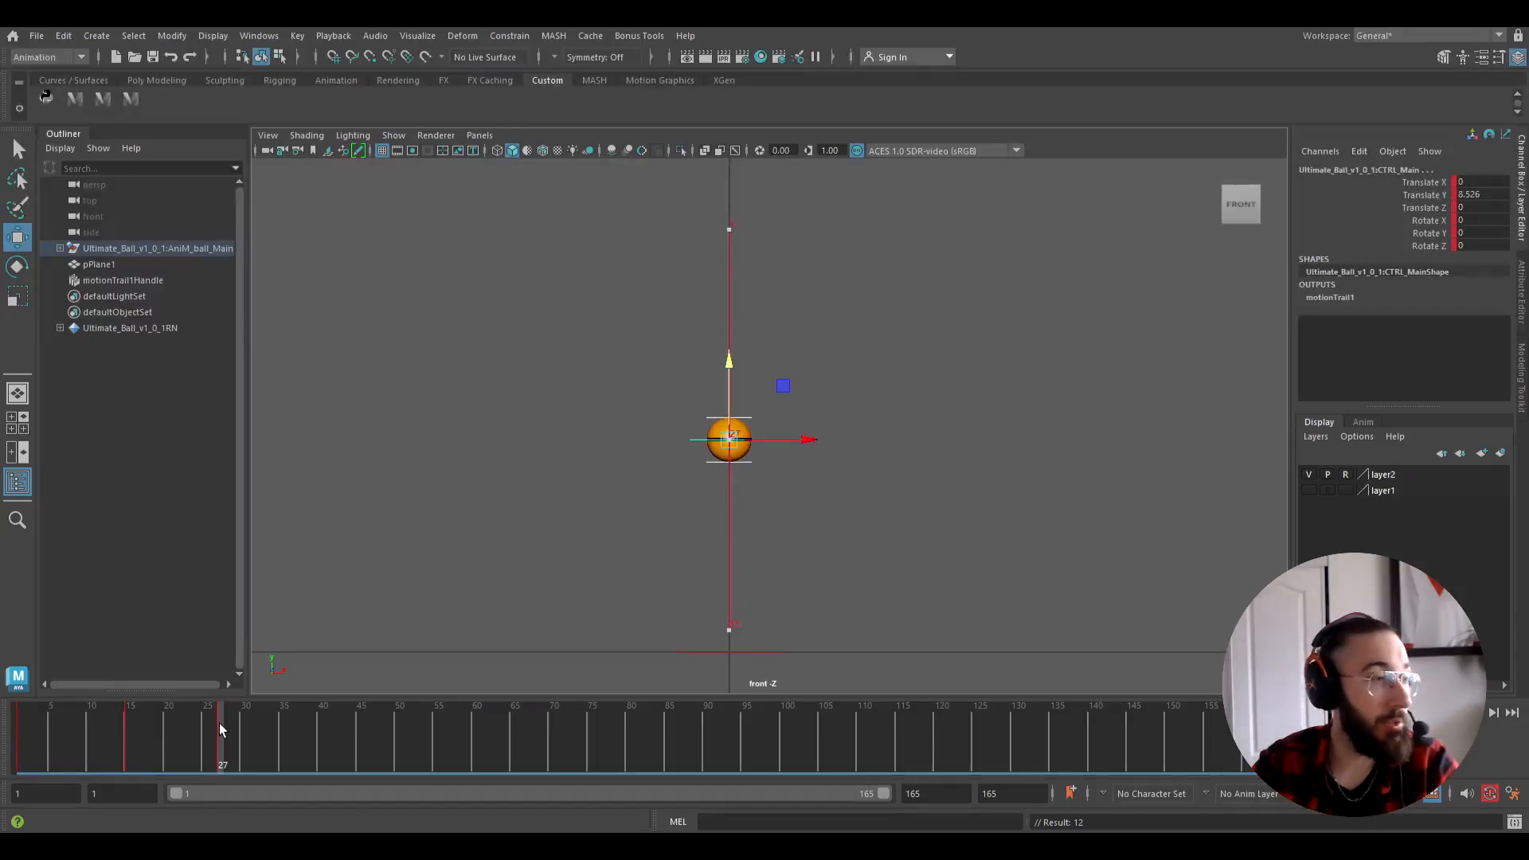
# At frame 39, lower the ball's main control back to the ground, at Translate Y about 0.007.
pyautogui.moveTo(222, 723); pyautogui.dragTo(314, 728)
pyautogui.moveTo(728, 386); pyautogui.dragTo(737, 583)
pyautogui.keyDown('alt'); pyautogui.moveTo(742, 575); pyautogui.dragTo(776, 447, button='middle'); pyautogui.keyUp('alt')
pyautogui.scroll(3, 775, 448)
pyautogui.scroll(5, 775, 446)
pyautogui.keyDown('alt'); pyautogui.moveTo(849, 574); pyautogui.dragTo(778, 253, button='middle'); pyautogui.keyUp('alt')
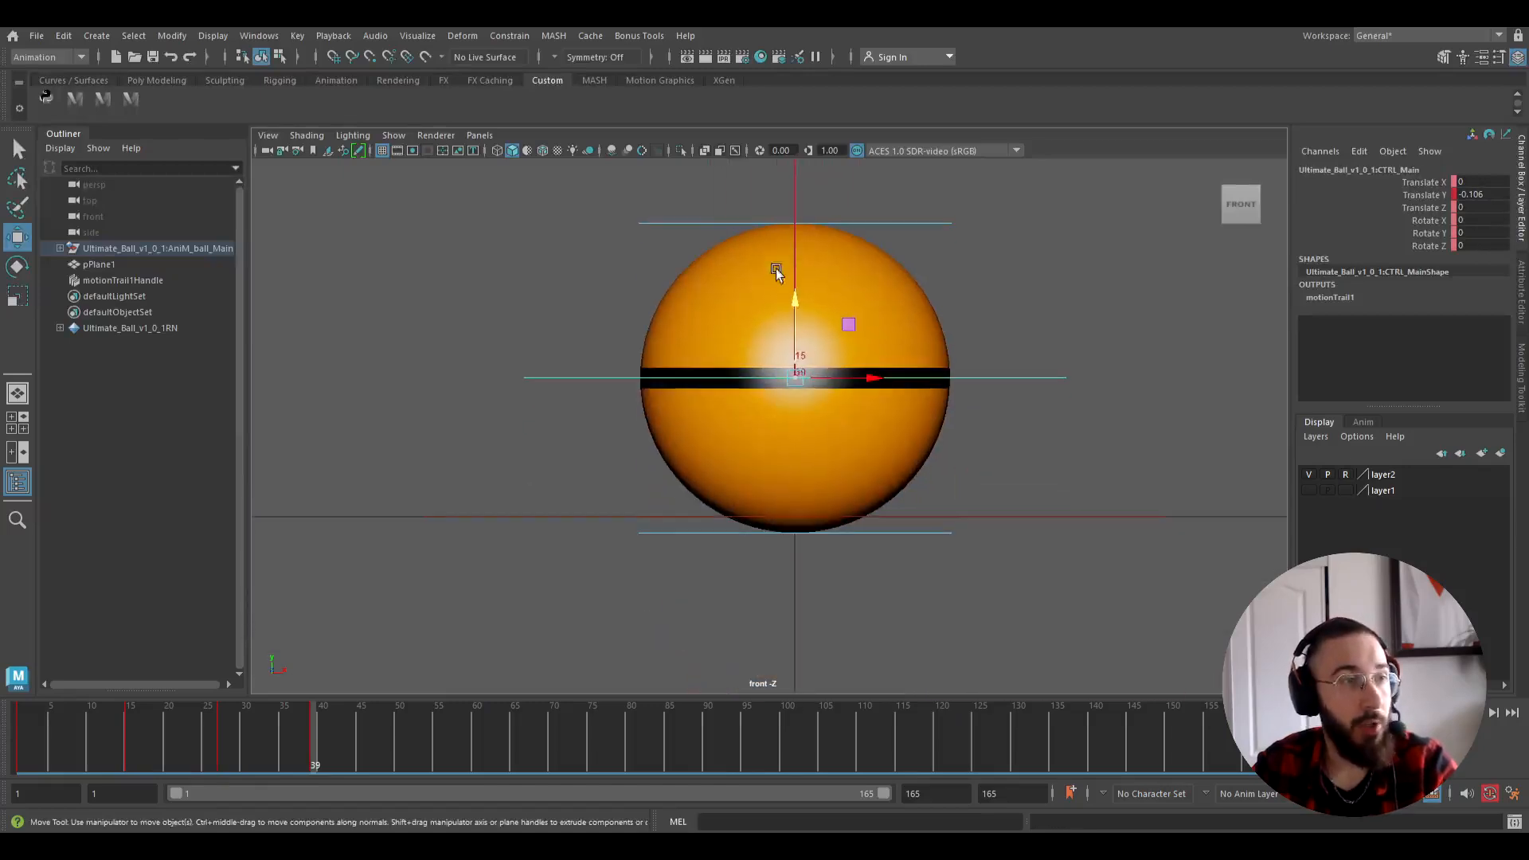
pyautogui.moveTo(799, 318)
pyautogui.mouseDown()
pyautogui.moveTo(803, 331)
pyautogui.moveTo(806, 303)
pyautogui.mouseUp()
# Copy the ground-contact key from frame 15 and paste it at frame 39.
pyautogui.moveTo(136, 739); pyautogui.dragTo(129, 728)
pyautogui.rightClick(129, 728)
pyautogui.click(234, 445)
pyautogui.moveTo(333, 734); pyautogui.dragTo(313, 726)
pyautogui.rightClick(314, 728)
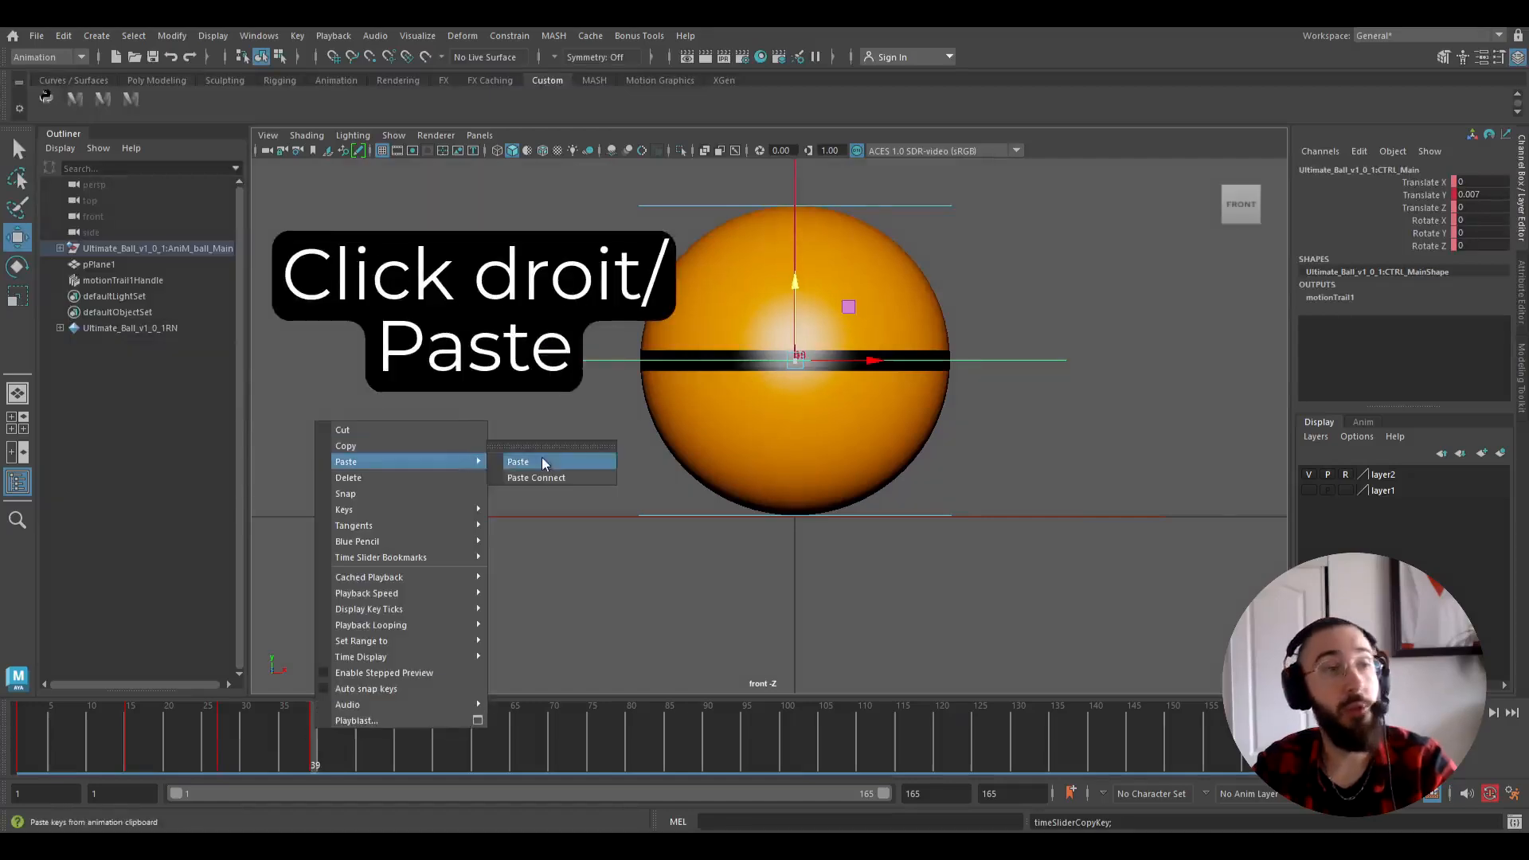
pyautogui.click(510, 459)
# Select all the ball's controls, frame the animation in view, and scrub up to frame 39 to review the bounce.
pyautogui.scroll(-3, 719, 520)
pyautogui.moveTo(490, 270); pyautogui.dragTo(1001, 500)
pyautogui.press('f')
pyautogui.moveTo(41, 735); pyautogui.dragTo(312, 749)
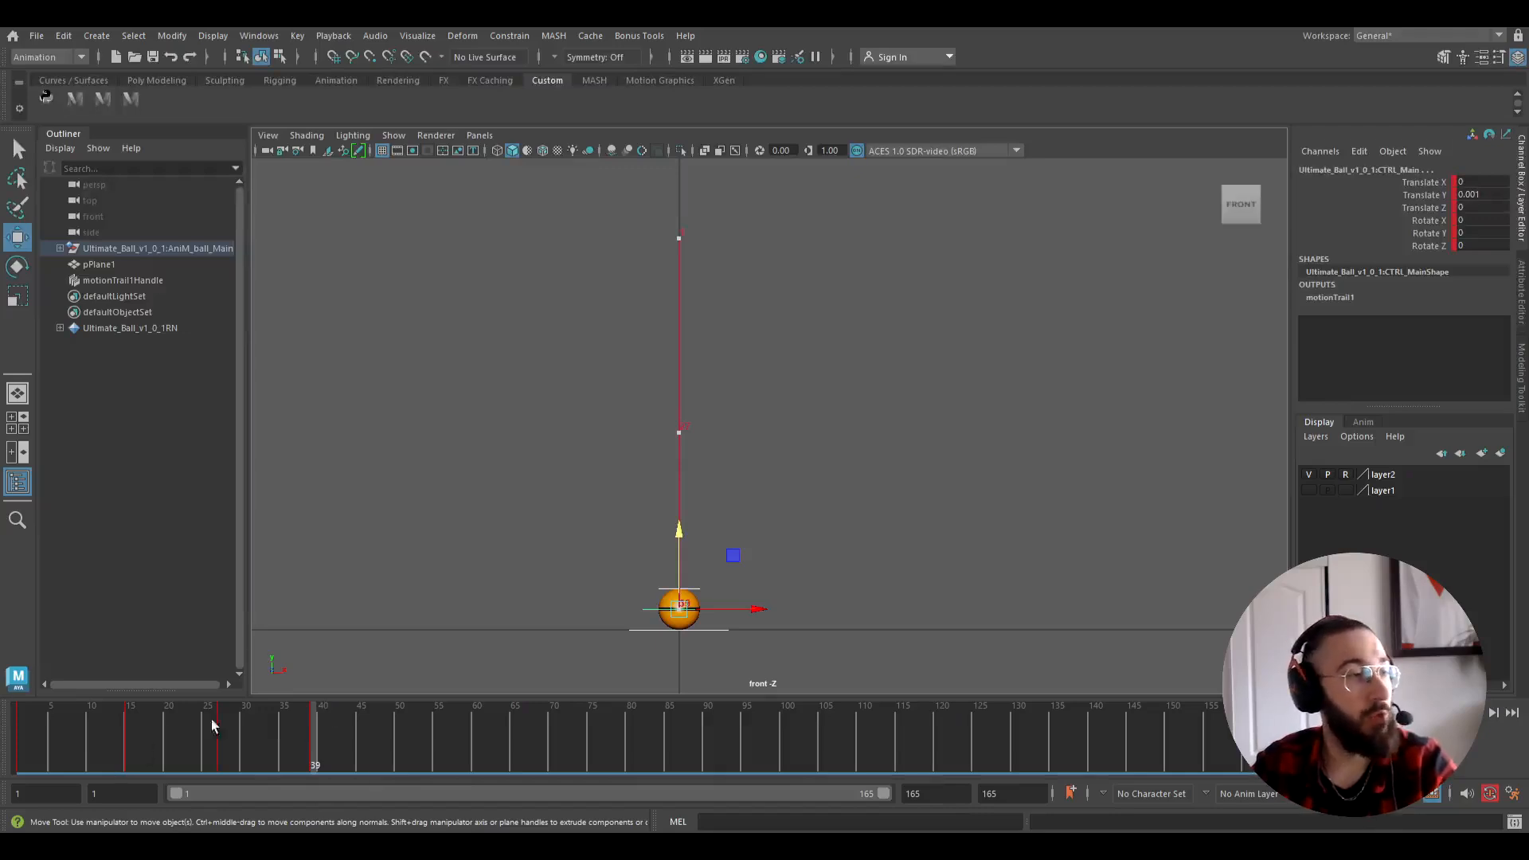
# At frame 49, raise the ball's main control to Translate Y about 4.3 and key all the ball's controls.
pyautogui.moveTo(322, 747); pyautogui.dragTo(397, 744)
pyautogui.click(737, 586)
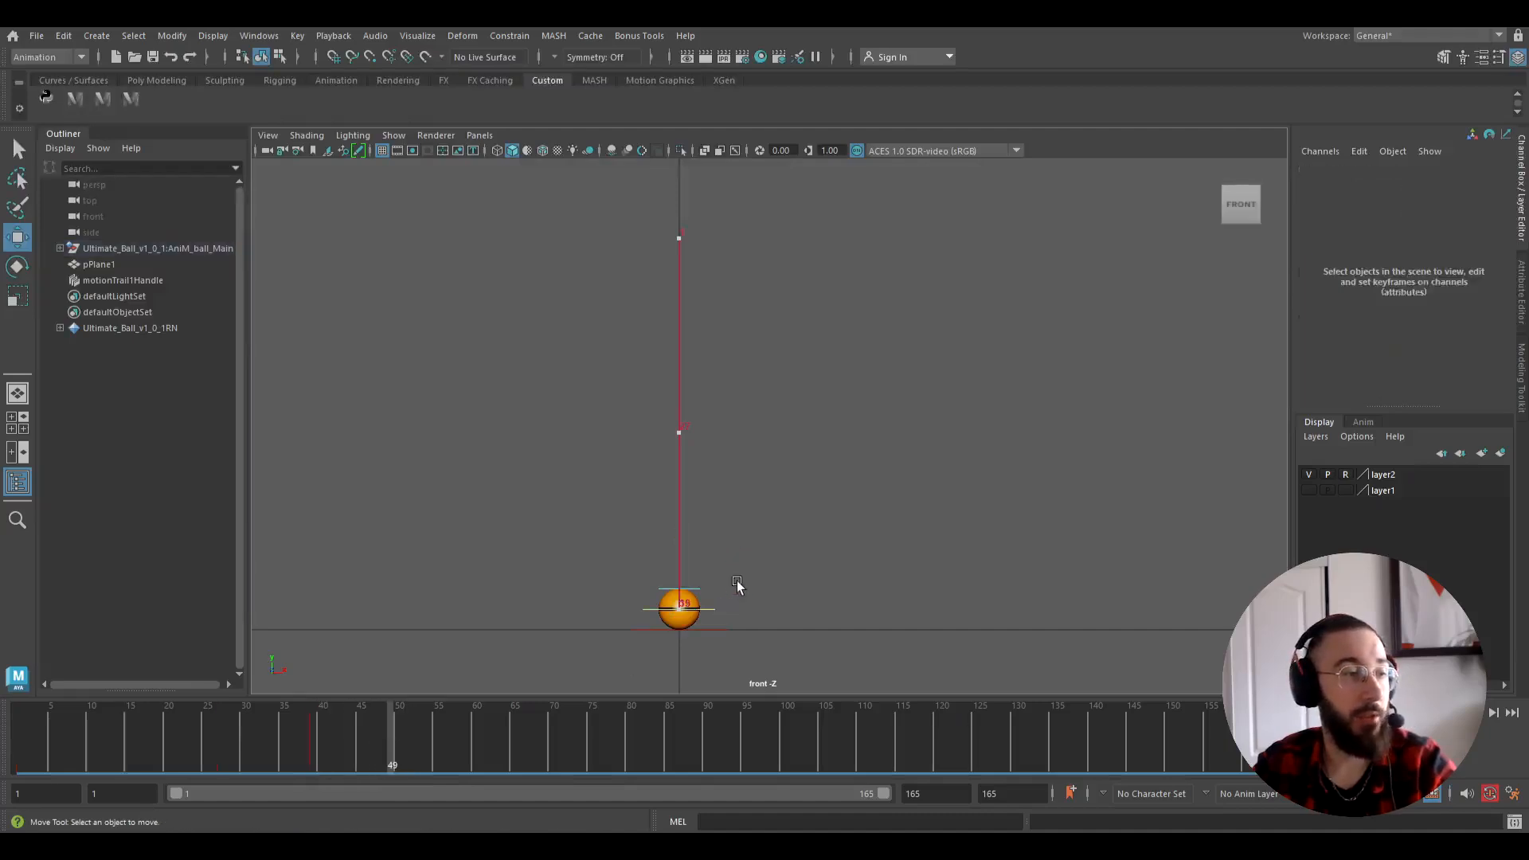
pyautogui.click(718, 609)
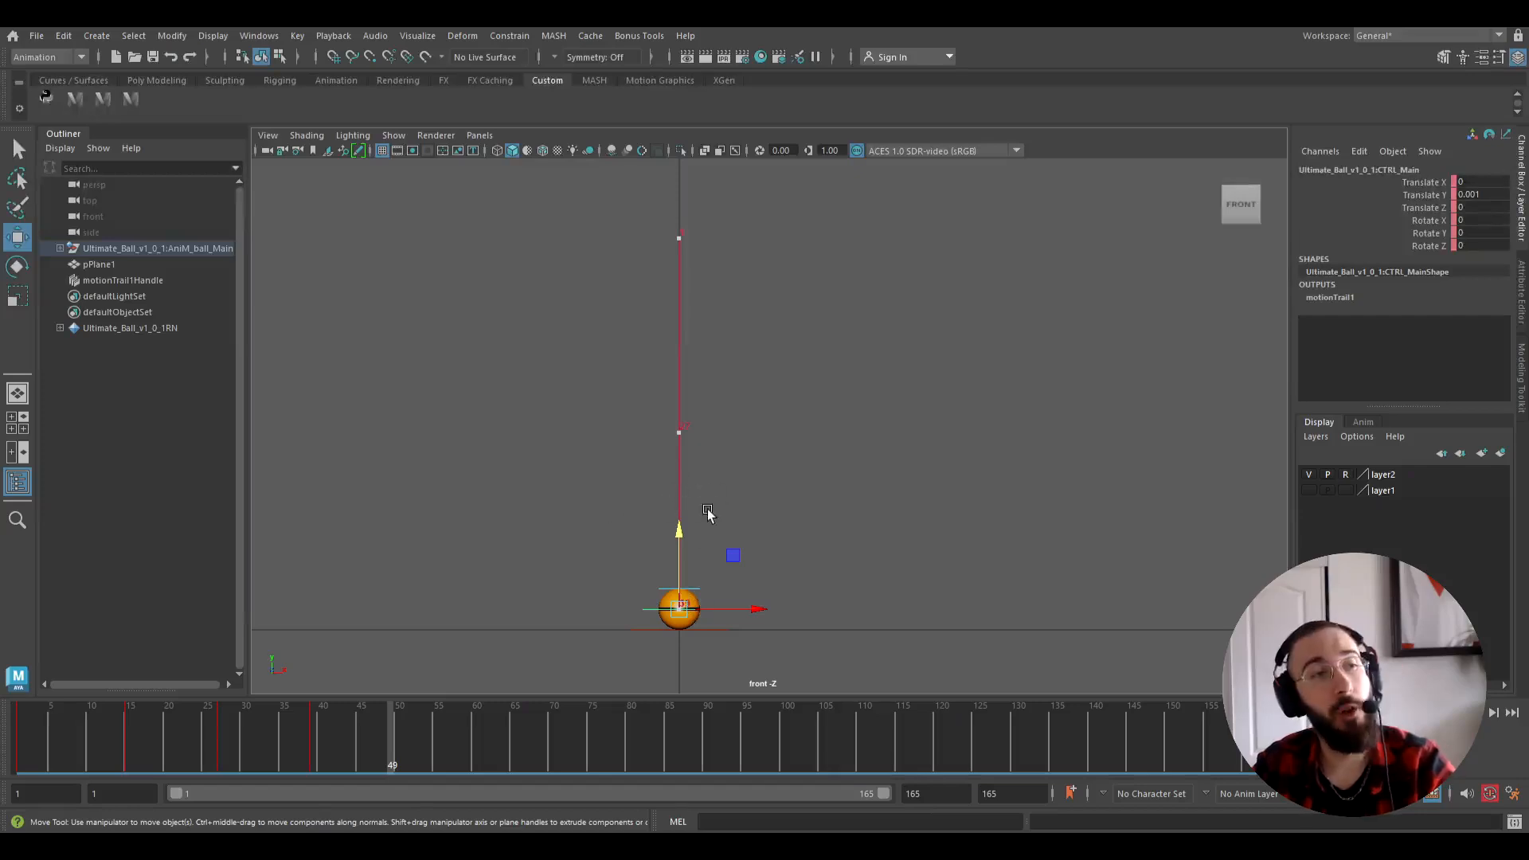
pyautogui.moveTo(678, 559); pyautogui.dragTo(697, 476)
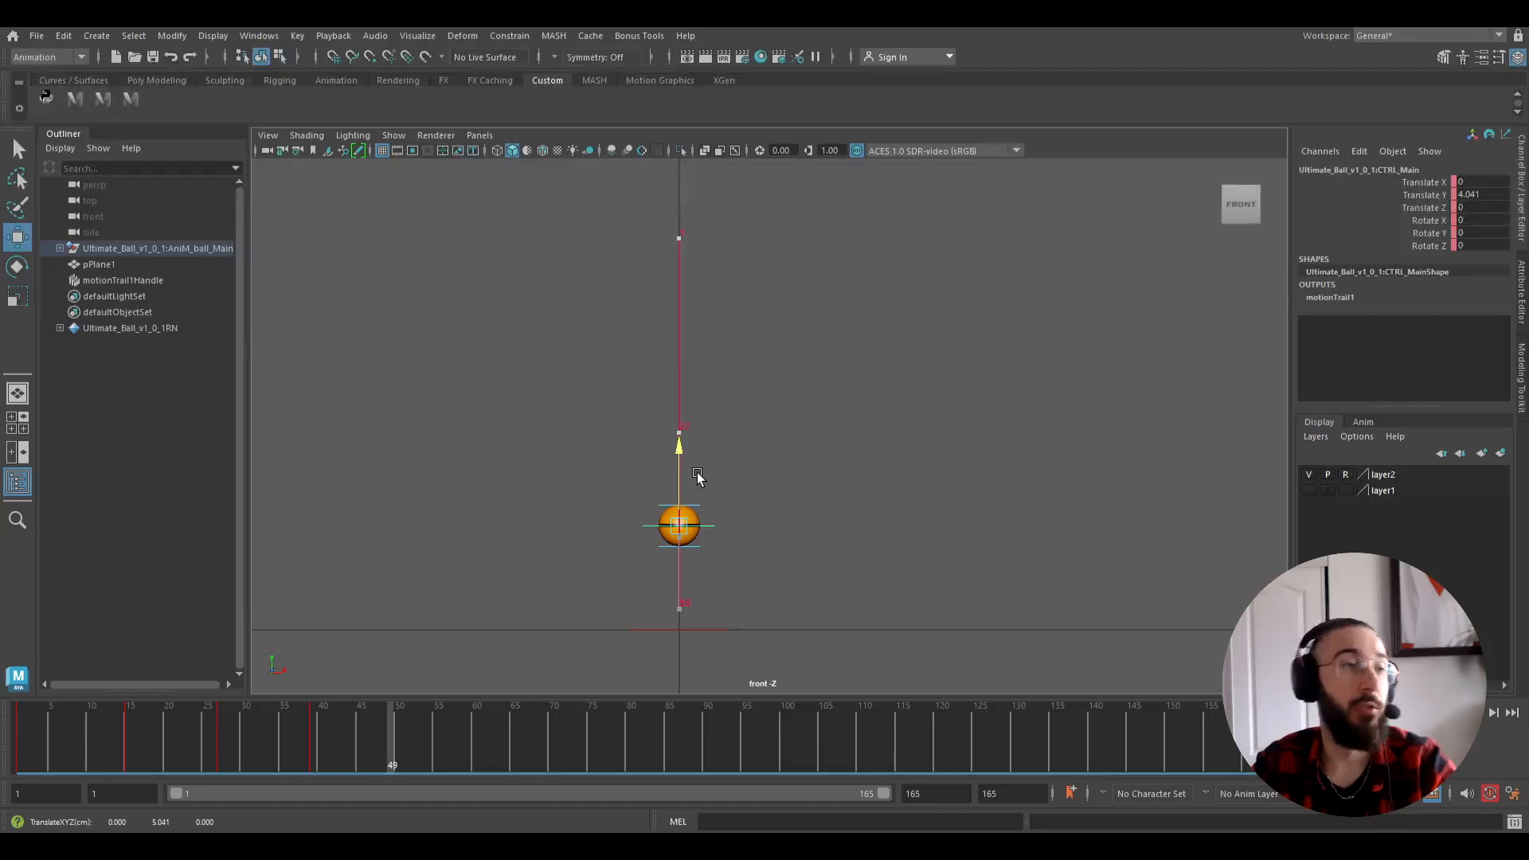
pyautogui.moveTo(698, 476); pyautogui.dragTo(698, 473)
pyautogui.press('s')
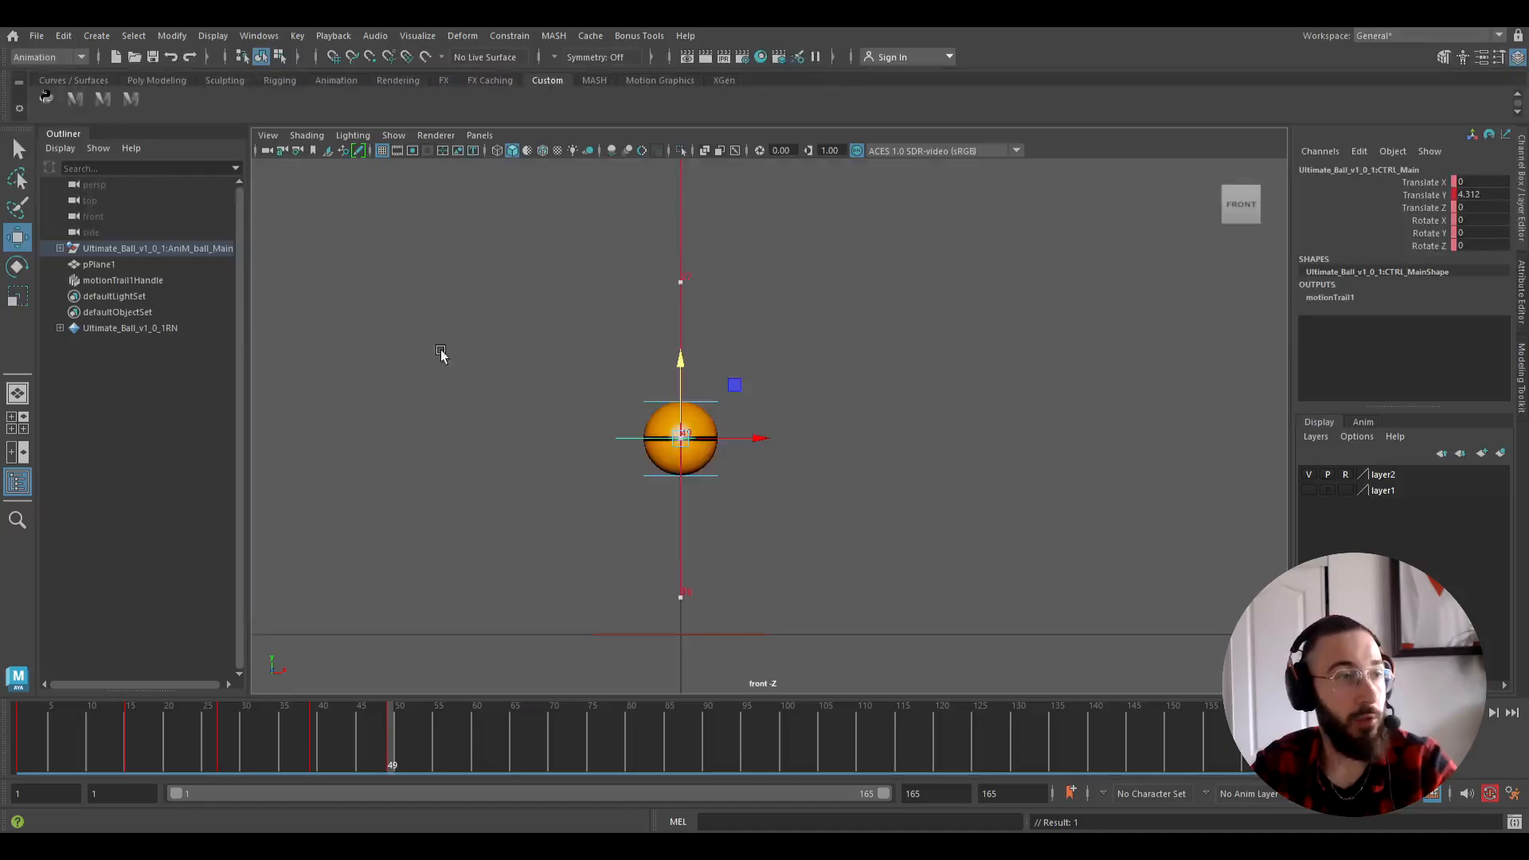
pyautogui.moveTo(515, 342); pyautogui.dragTo(981, 542)
pyautogui.press('s')
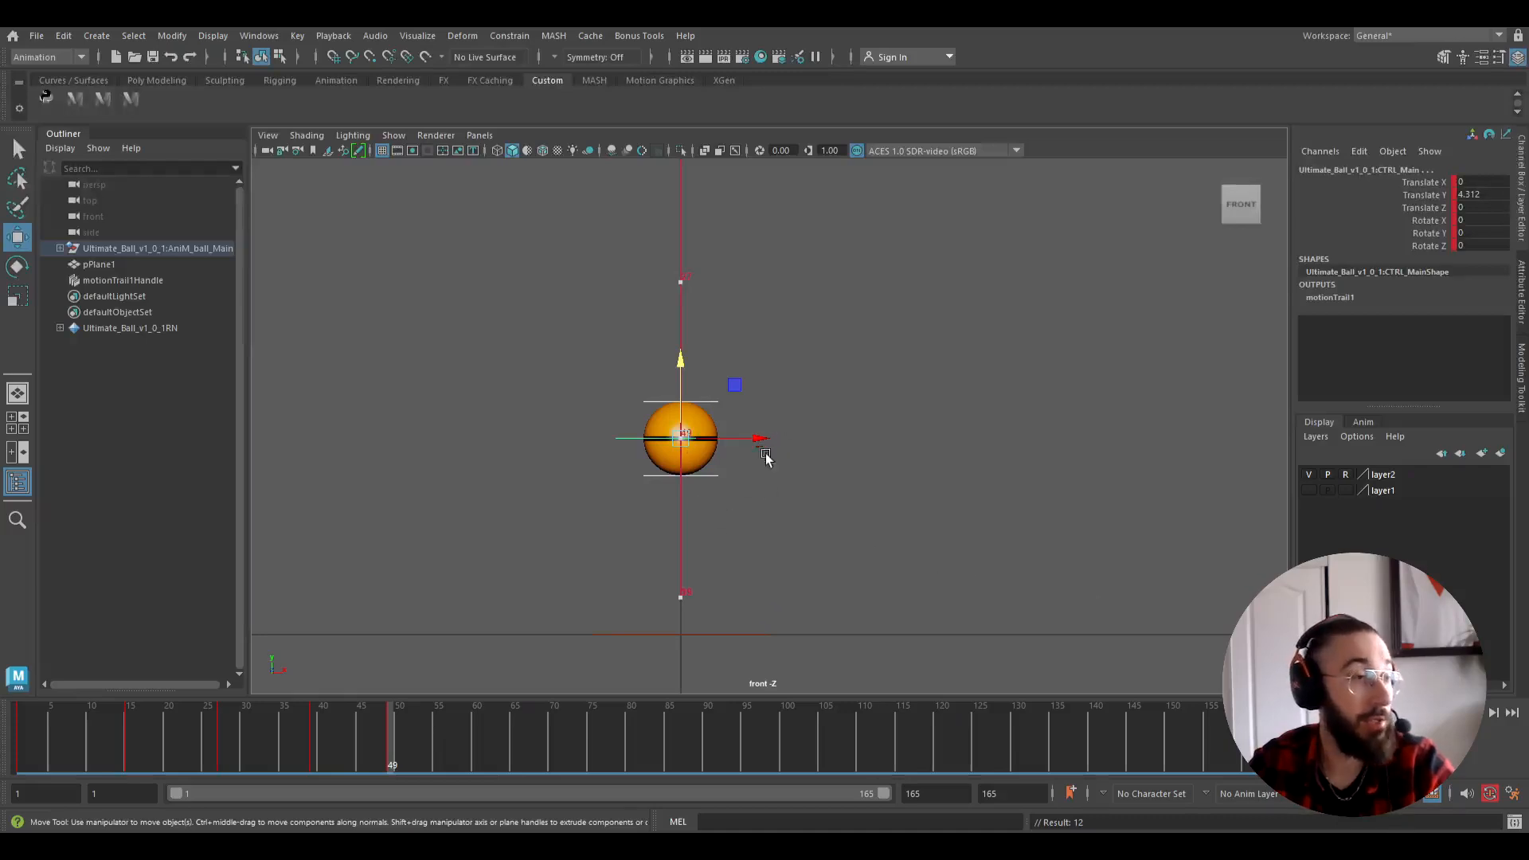
# Paste the copied ground-contact key at frame 59 and key all the ball's controls there.
pyautogui.moveTo(395, 738); pyautogui.dragTo(469, 767)
pyautogui.rightClick(468, 766)
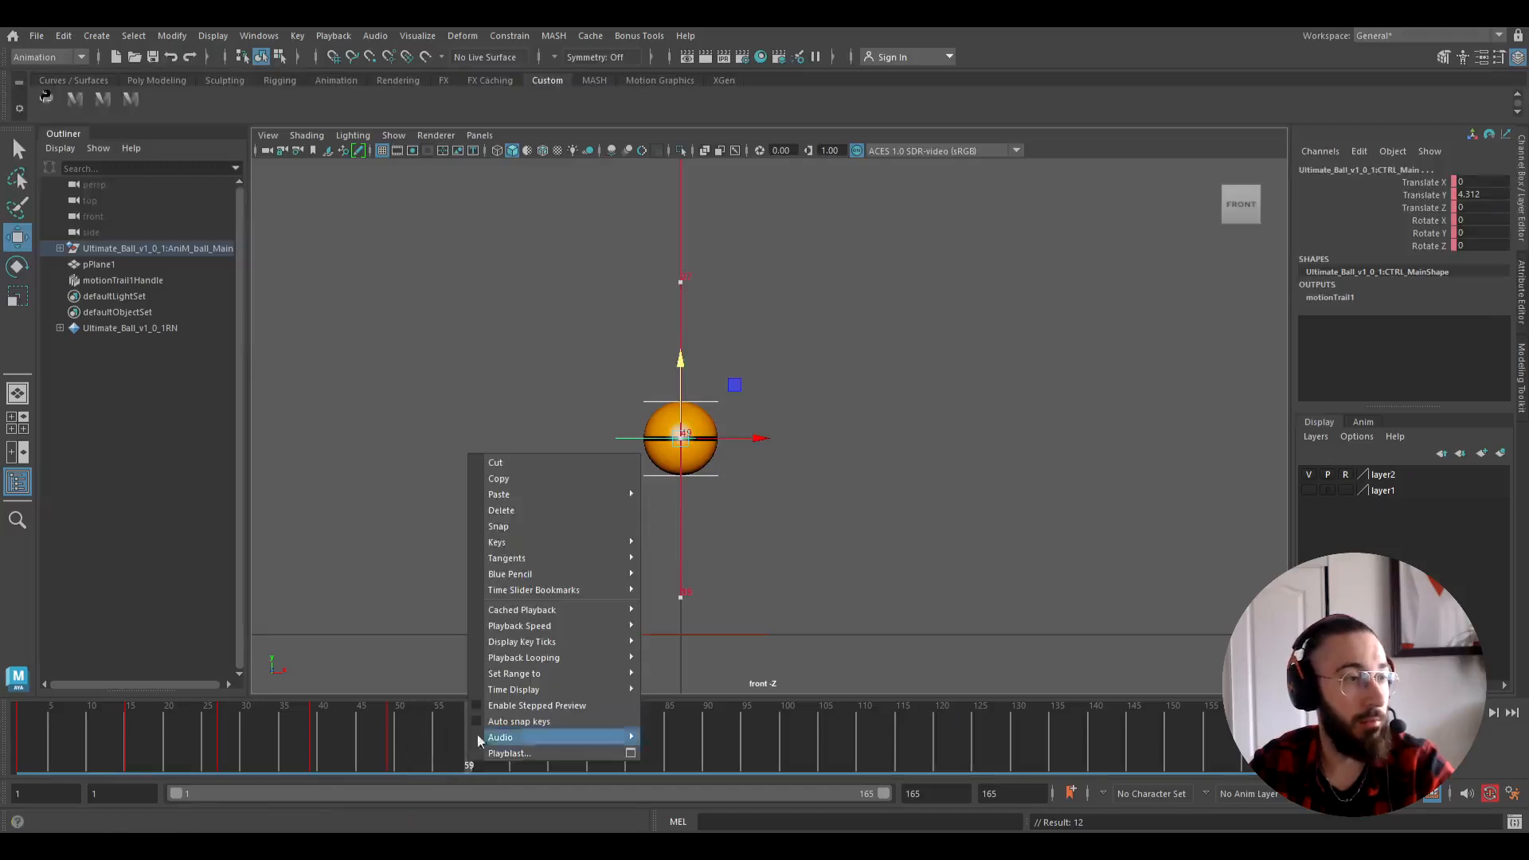
pyautogui.moveTo(589, 505)
pyautogui.click(685, 500)
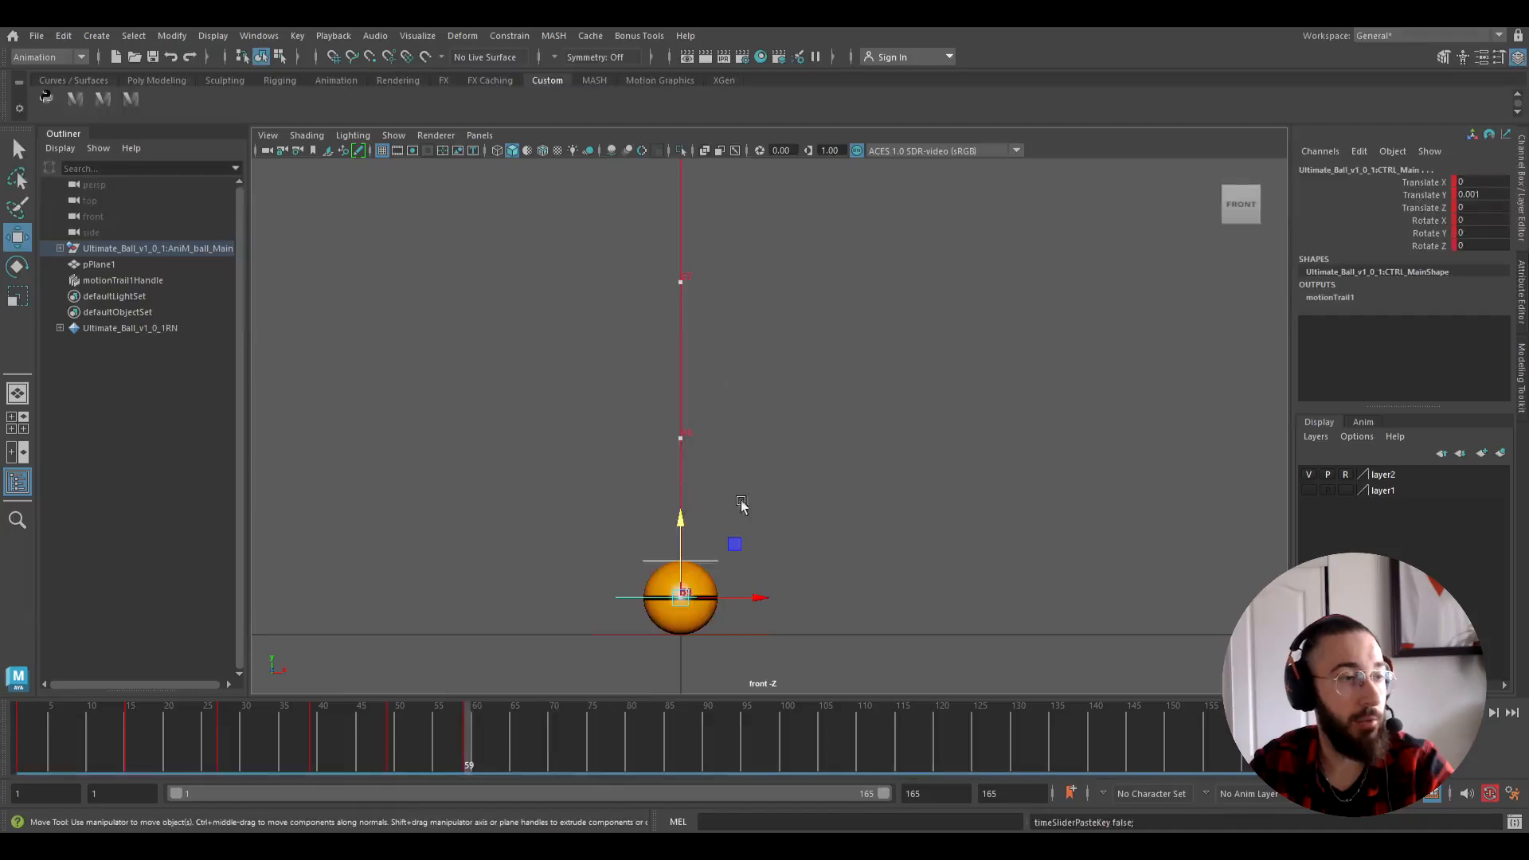
pyautogui.moveTo(540, 535); pyautogui.dragTo(804, 669)
pyautogui.press('s')
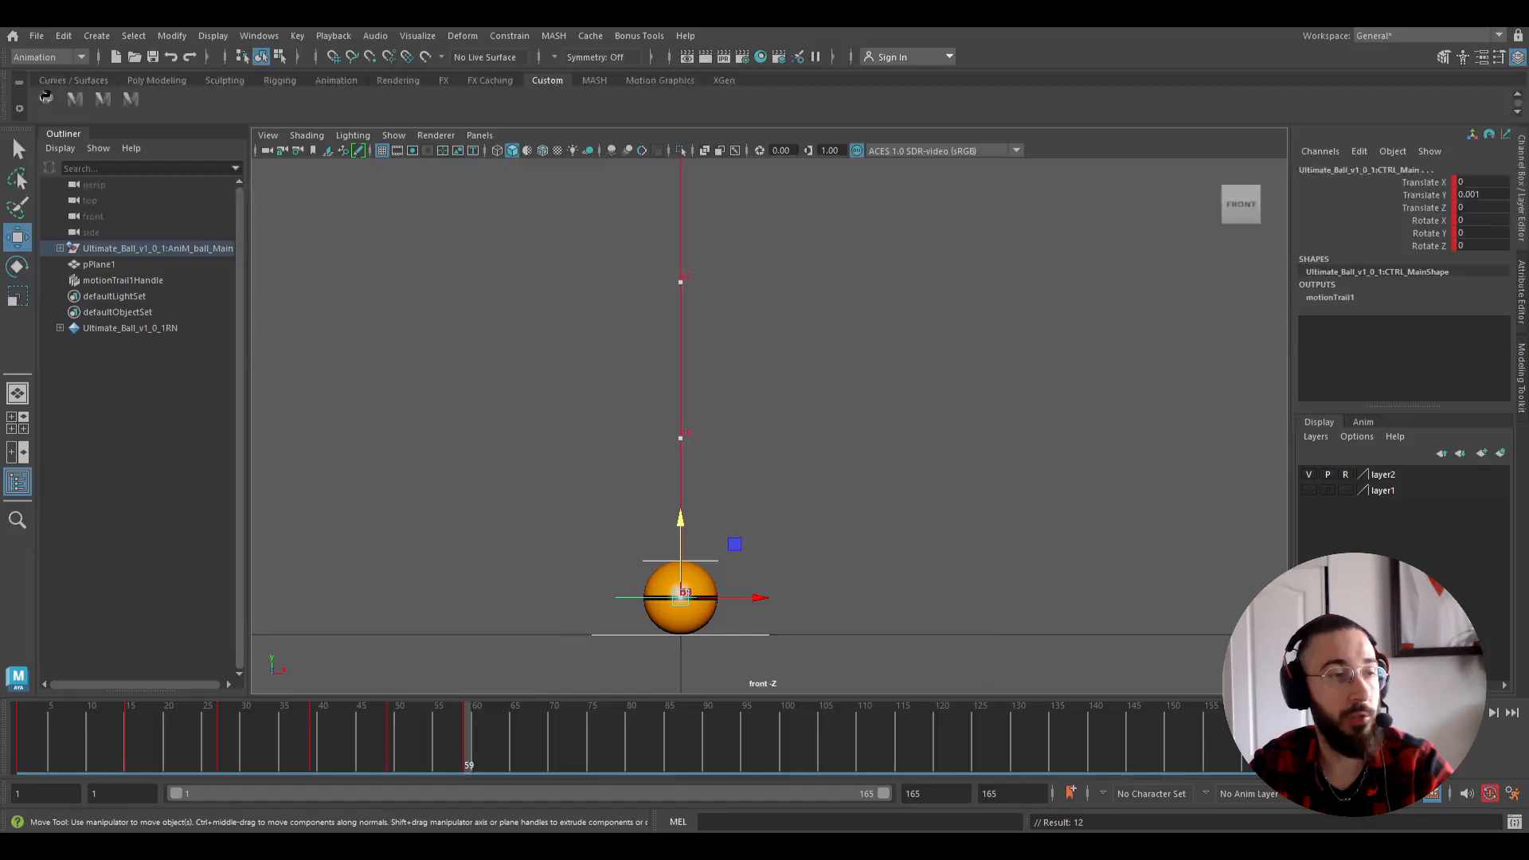
# At frame 66, raise the ball's main control to Translate Y about 2.25 and key all the ball's controls.
pyautogui.moveTo(50, 728); pyautogui.dragTo(532, 749)
pyautogui.moveTo(746, 585); pyautogui.dragTo(762, 456)
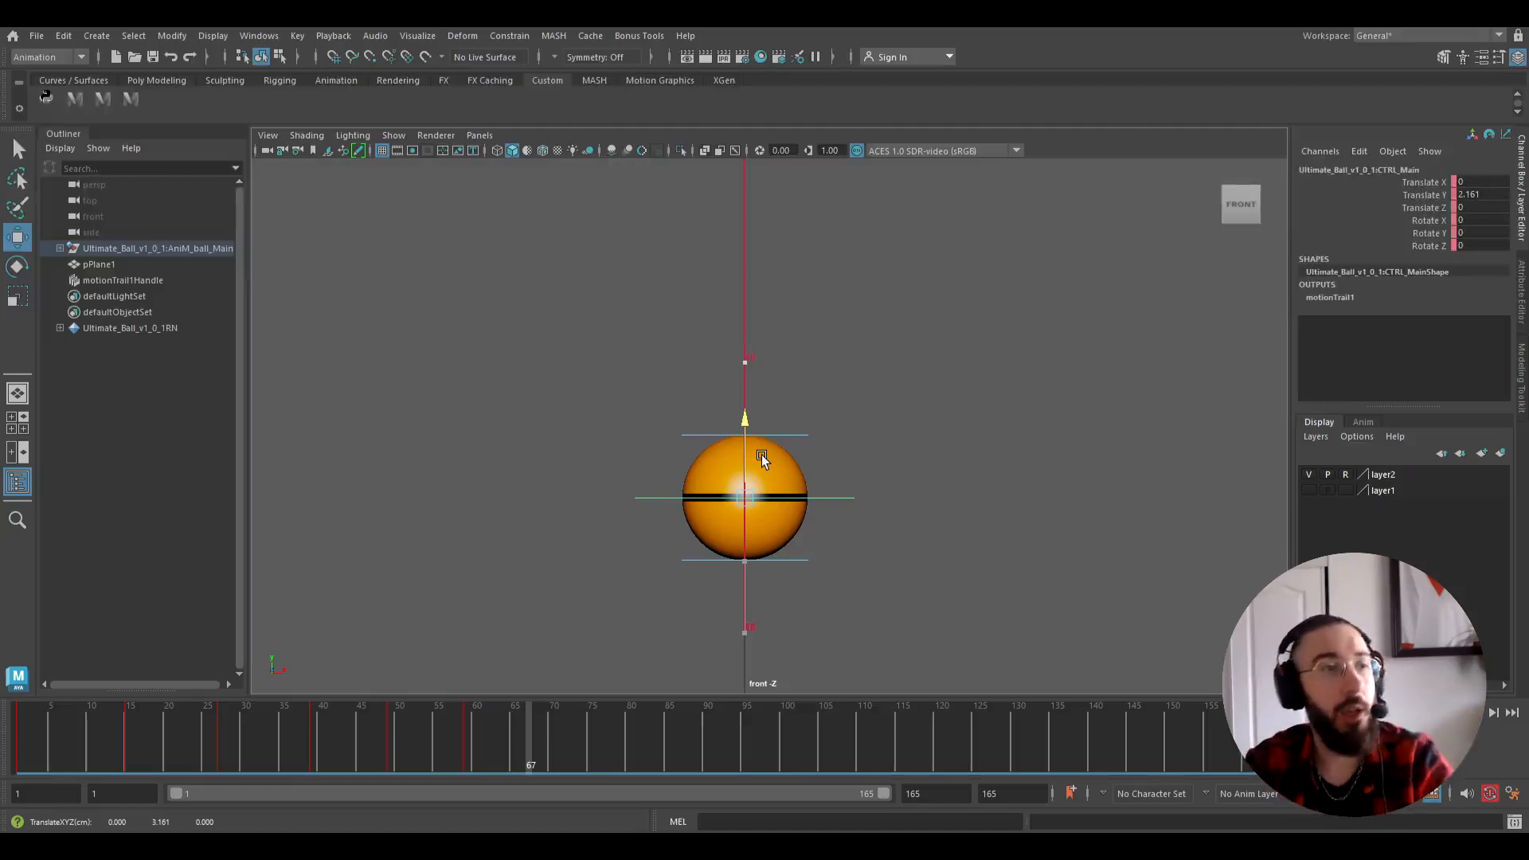
pyautogui.moveTo(724, 458); pyautogui.dragTo(724, 364)
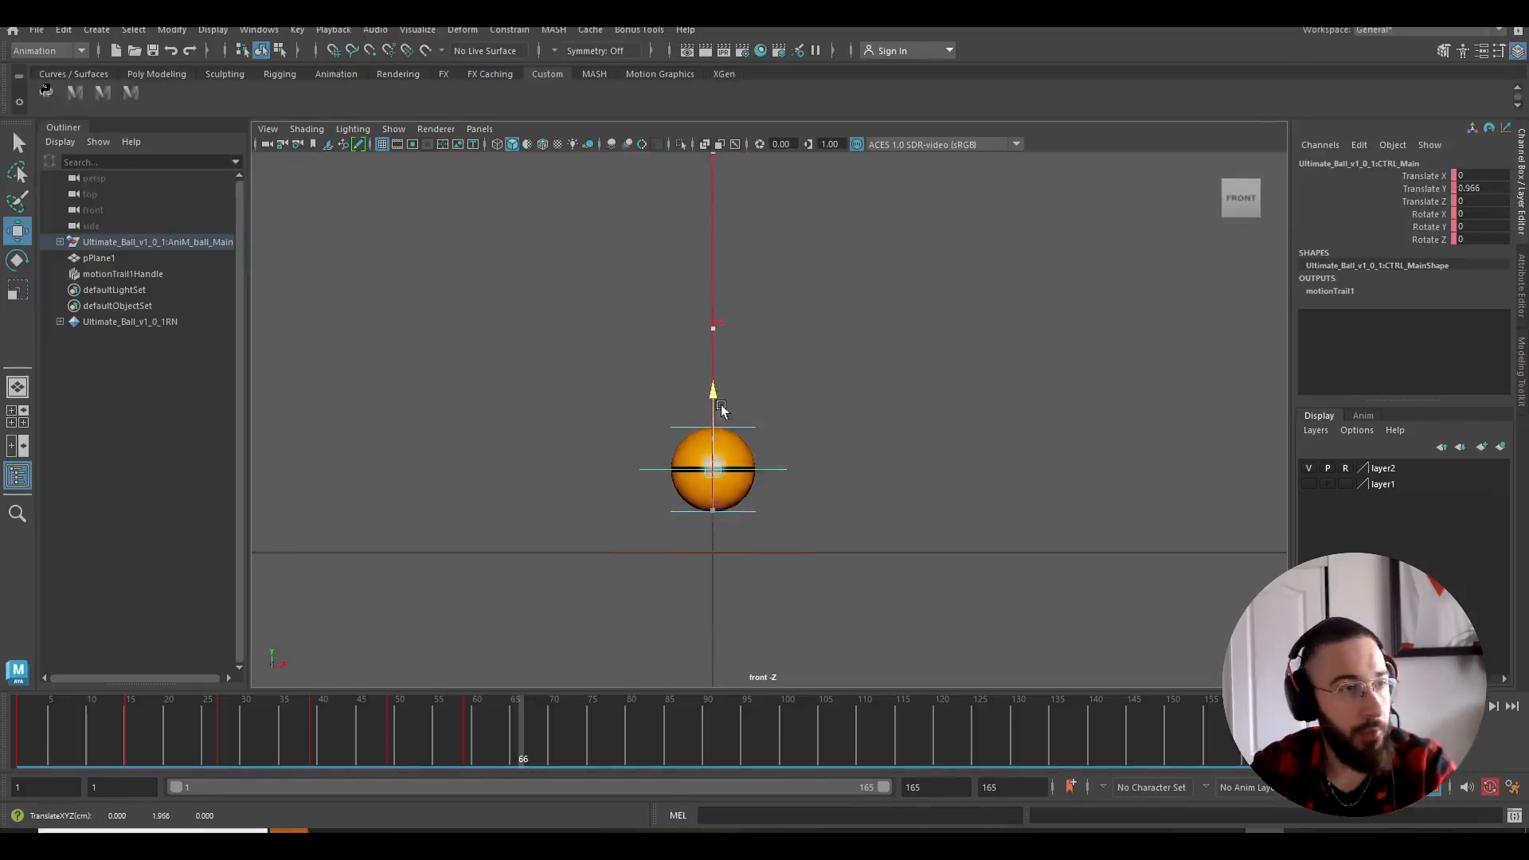
pyautogui.moveTo(395, 273); pyautogui.dragTo(1175, 609)
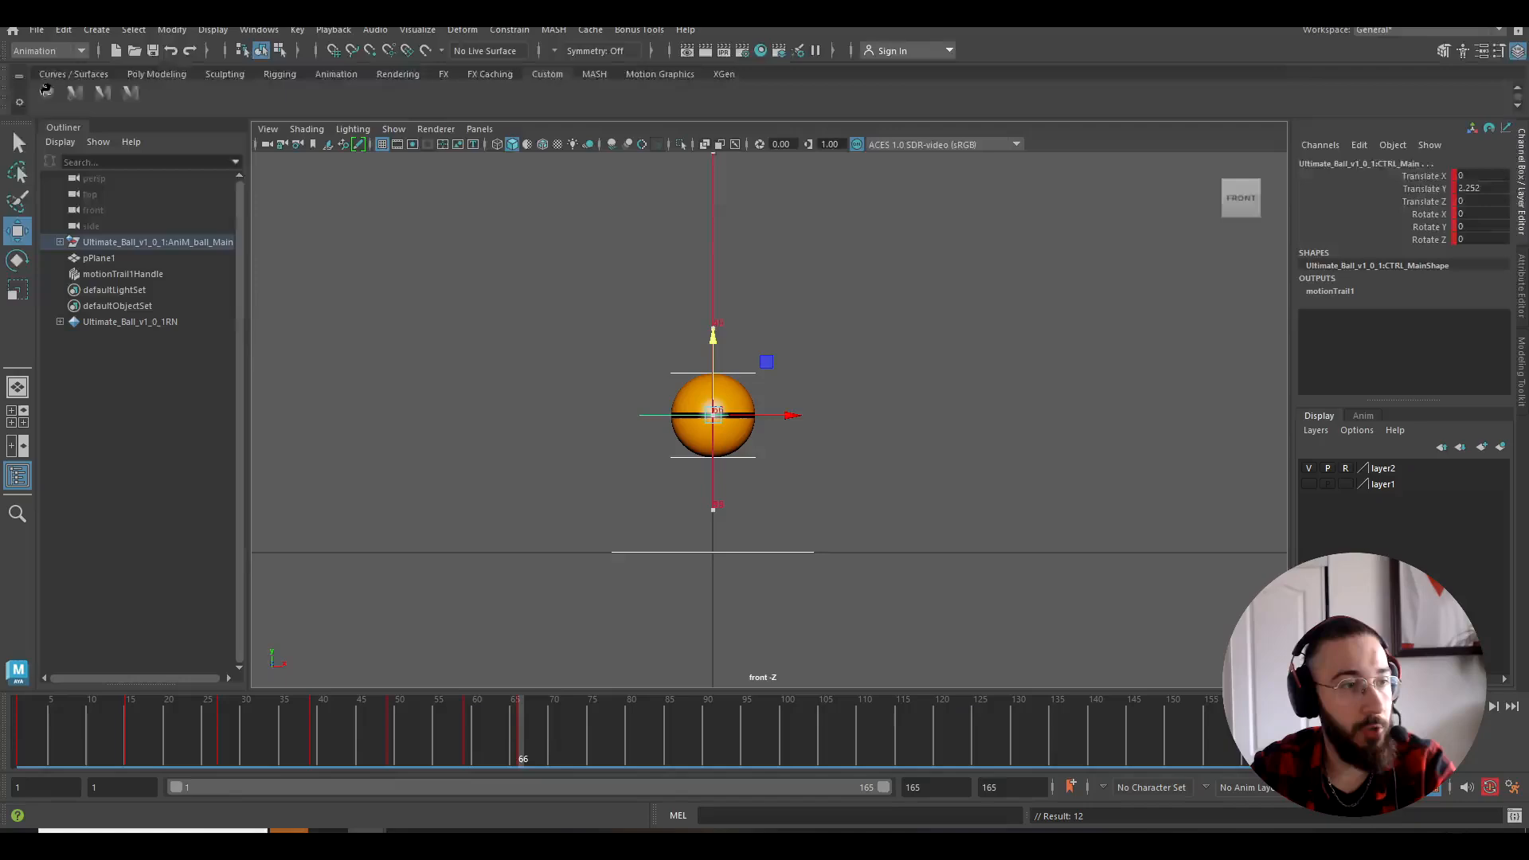
# Paste the copied ground-contact key on the main control at frame 73 and key all the ball's controls.
pyautogui.moveTo(525, 771); pyautogui.dragTo(573, 772)
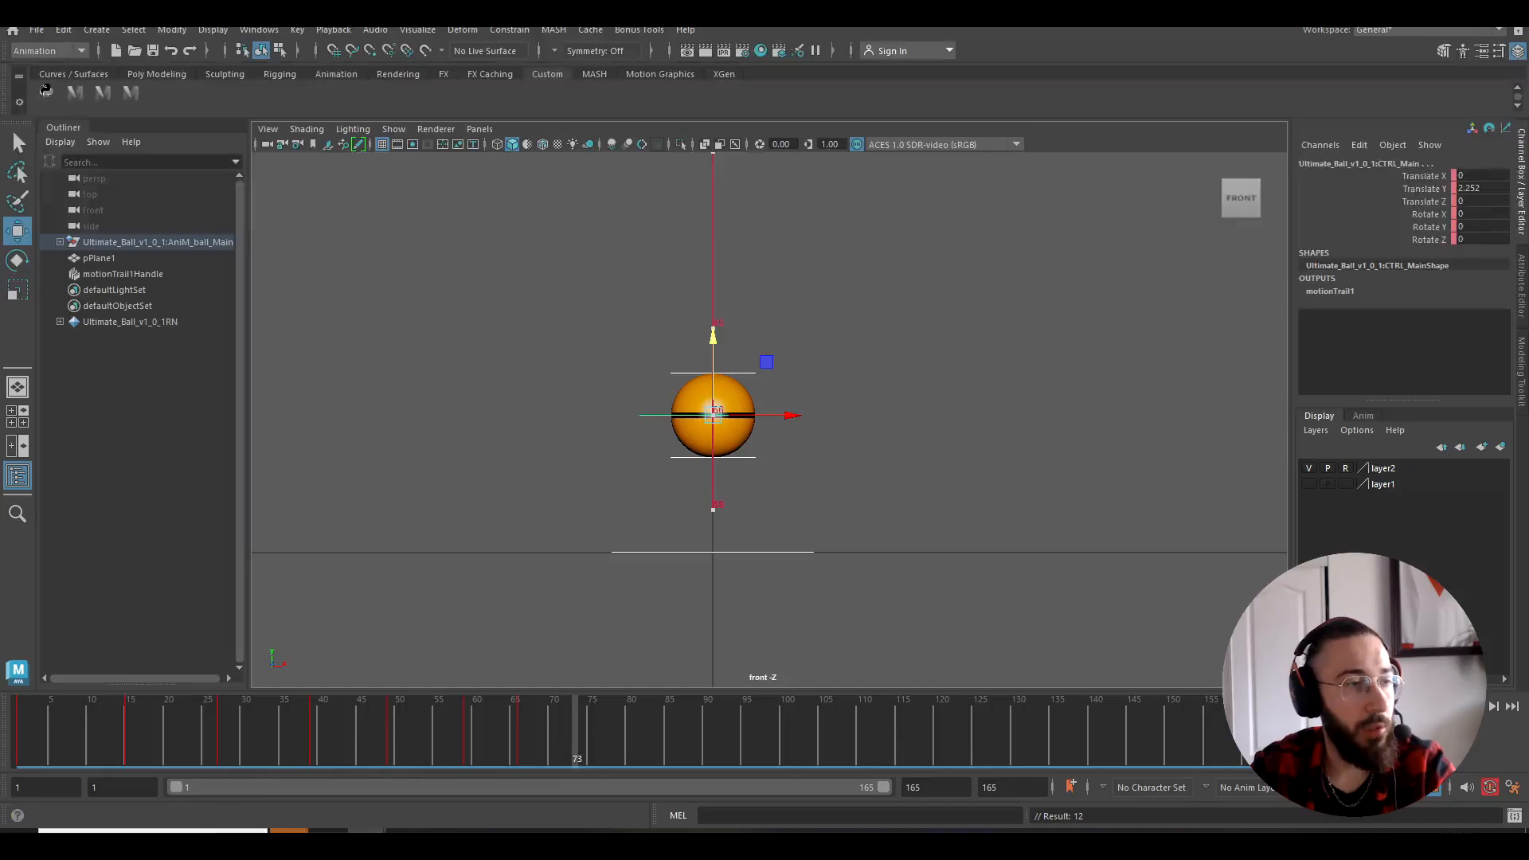
pyautogui.click(816, 420)
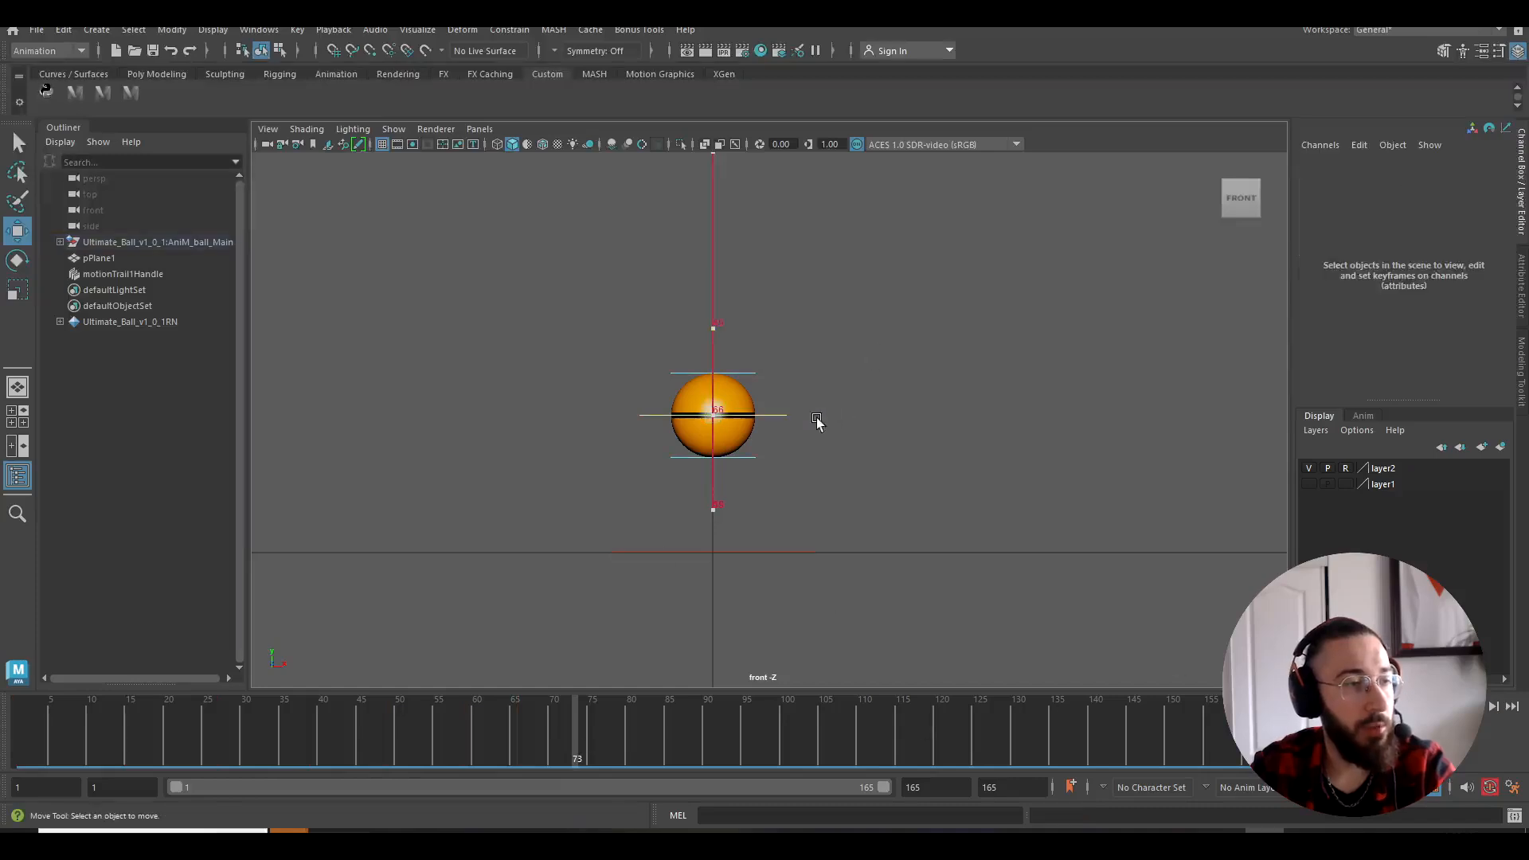
pyautogui.click(786, 417)
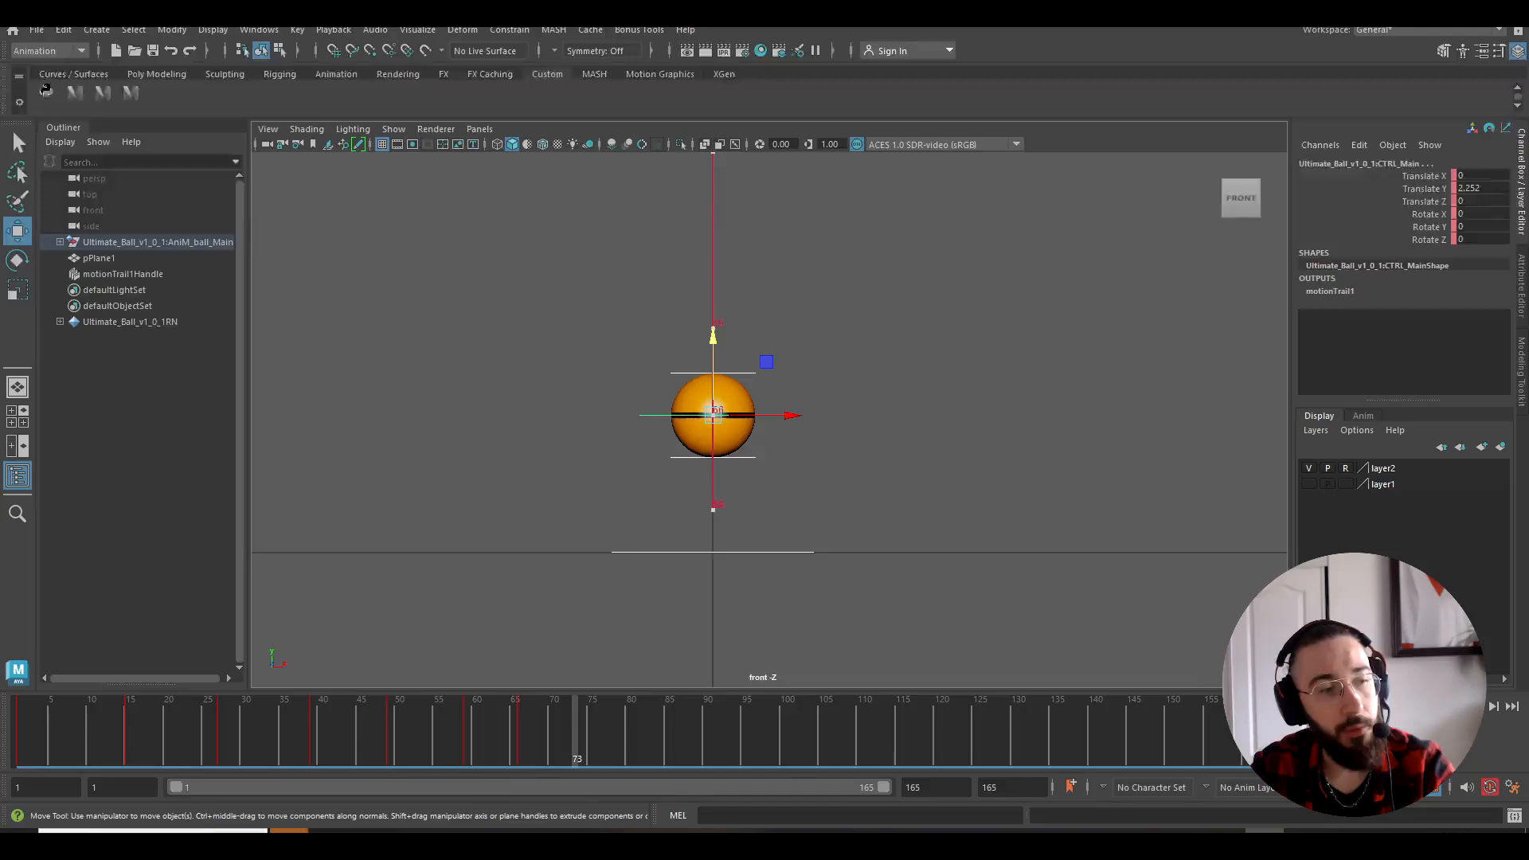
pyautogui.rightClick(629, 752)
pyautogui.moveTo(724, 473)
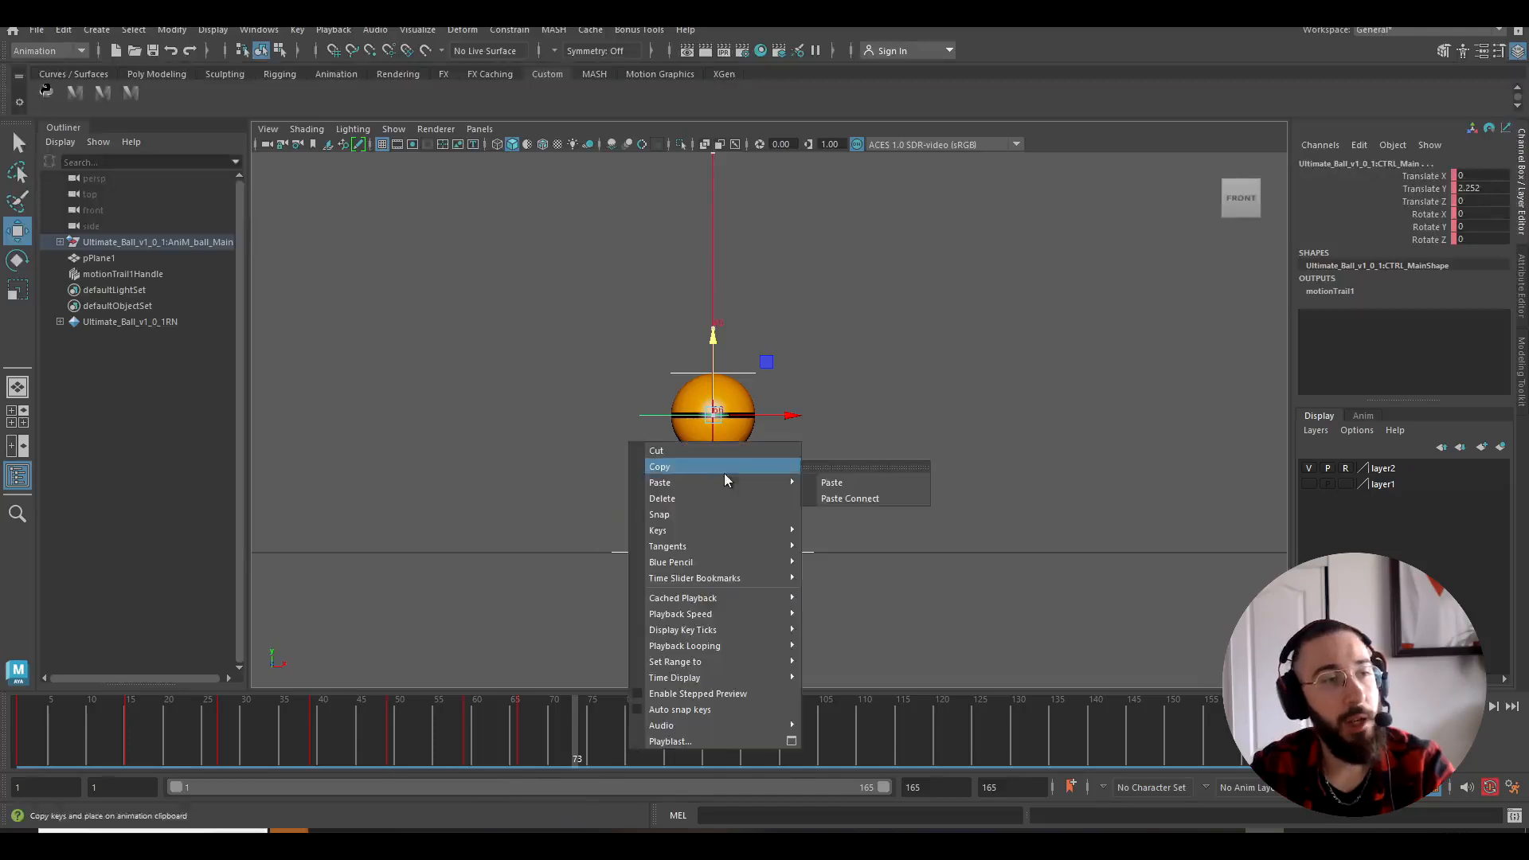
pyautogui.click(885, 484)
# At frame 78, raise the ball's main control to Translate Y about 1.14 and key all the ball's controls.
pyautogui.moveTo(572, 757); pyautogui.dragTo(618, 762)
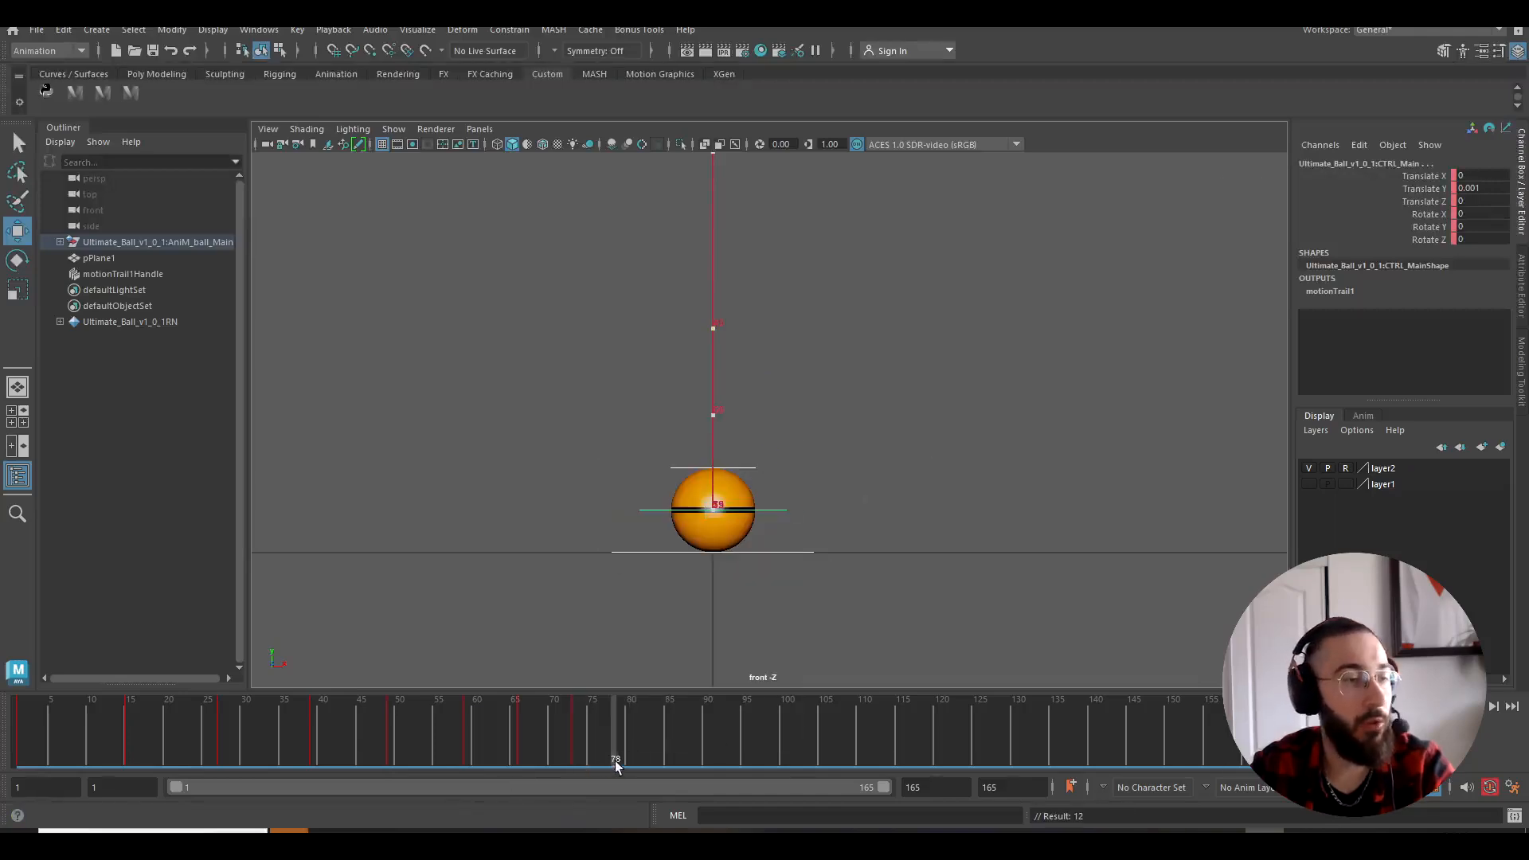
pyautogui.press('w')
pyautogui.click(796, 488)
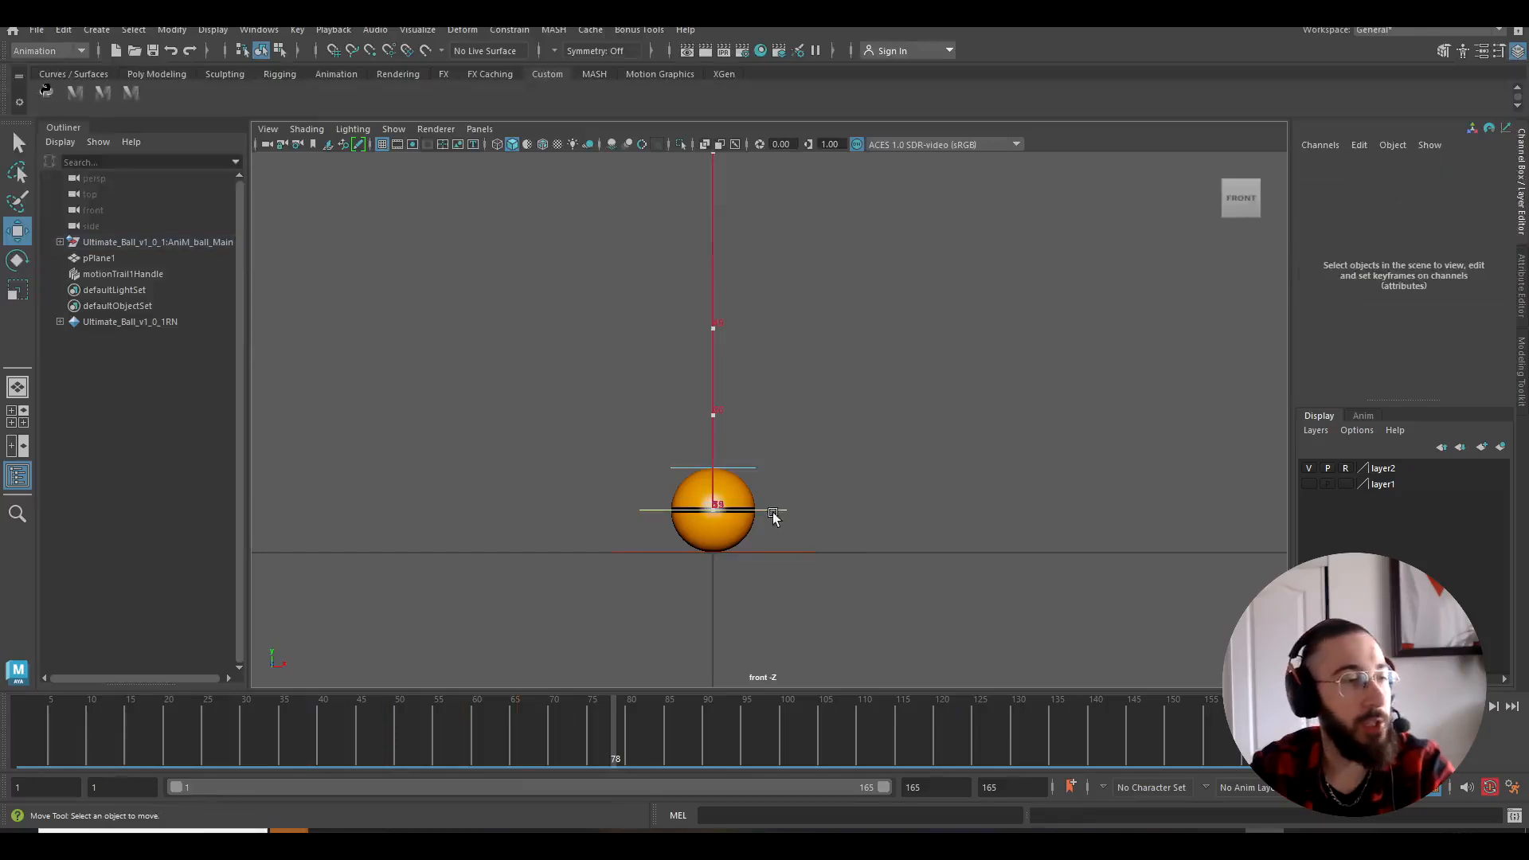
pyautogui.click(778, 510)
pyautogui.press('f')
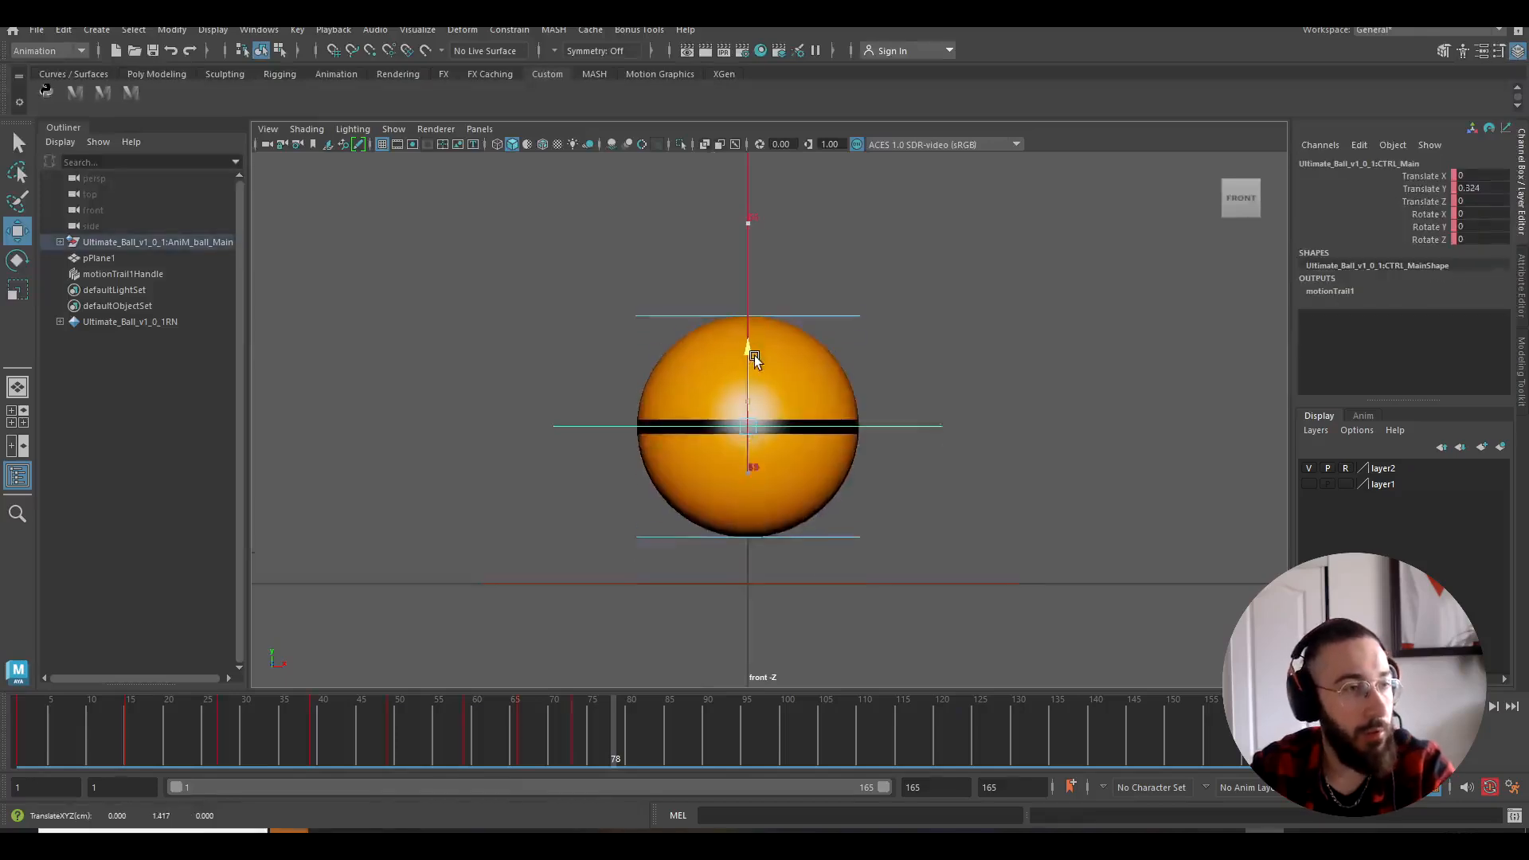
pyautogui.moveTo(760, 322); pyautogui.dragTo(761, 286)
pyautogui.press('s')
# Paste the copied ground-contact key at frame 83.
pyautogui.moveTo(626, 758); pyautogui.dragTo(662, 757)
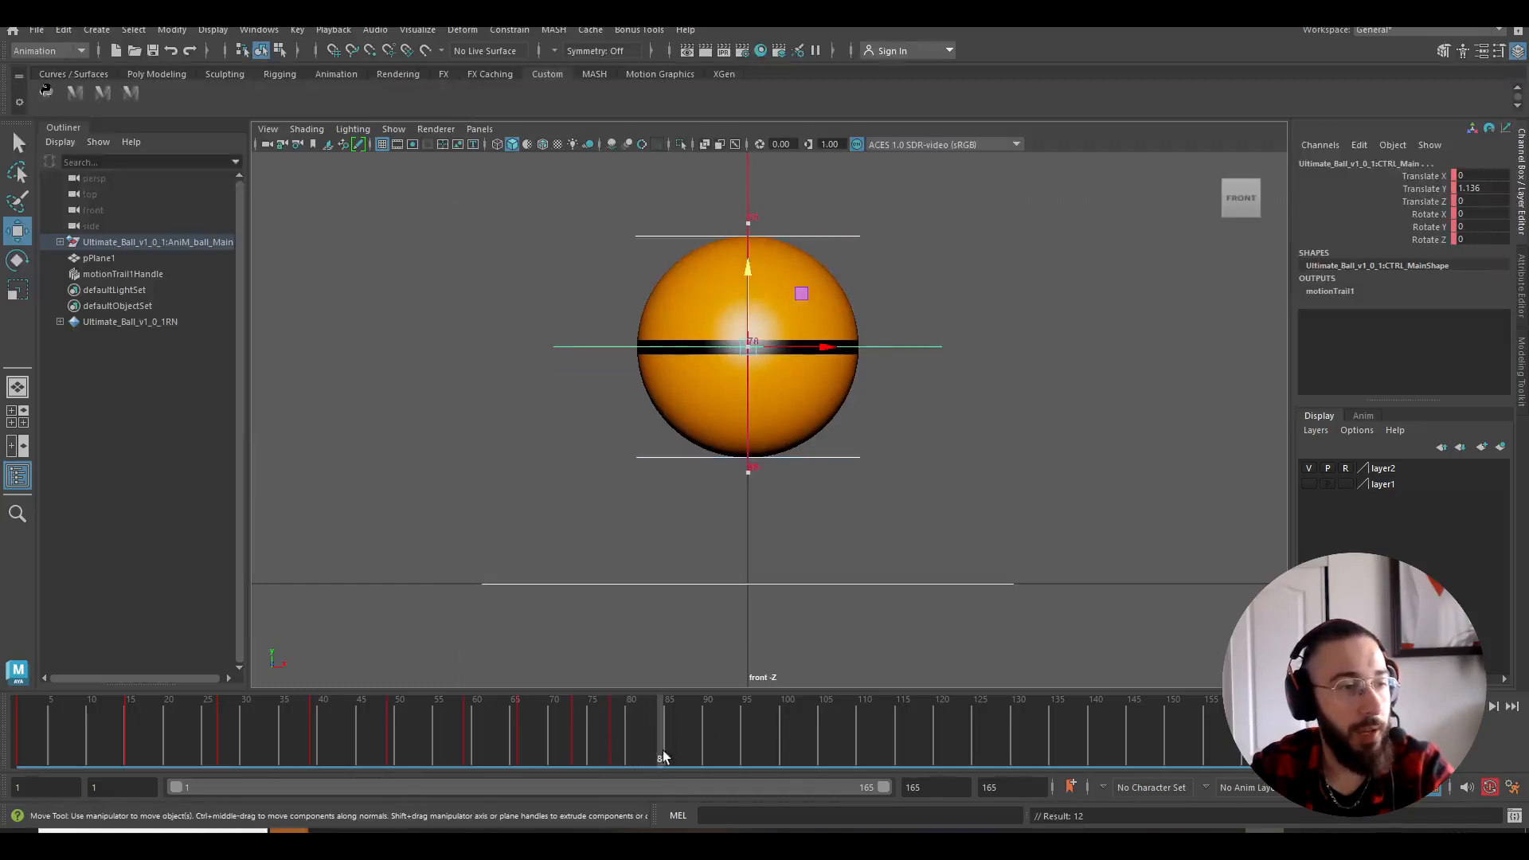
pyautogui.rightClick(682, 725)
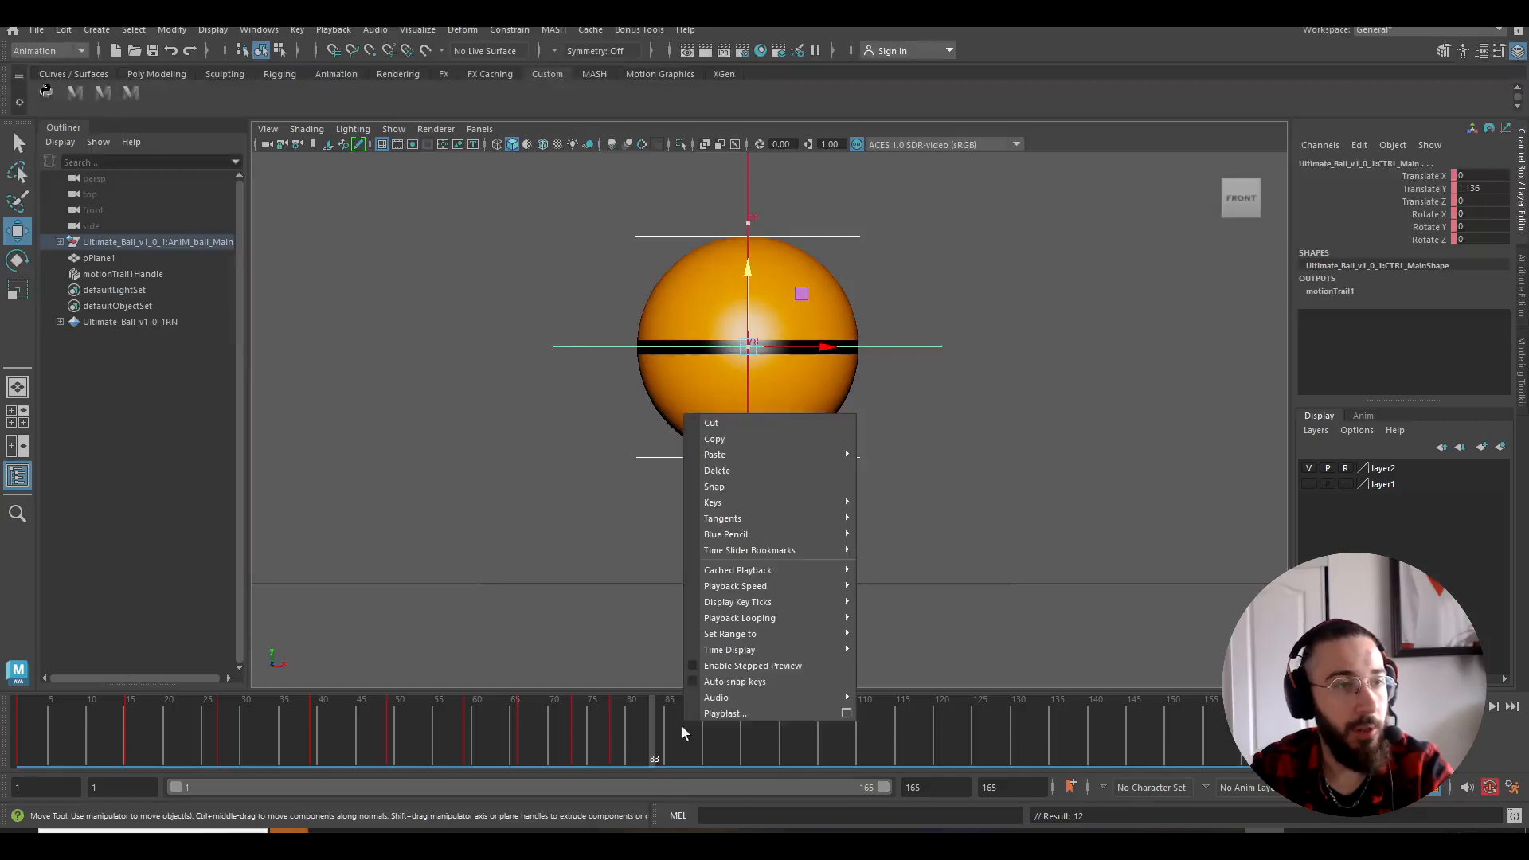
pyautogui.moveTo(847, 454)
pyautogui.click(916, 454)
pyautogui.moveTo(631, 707)
pyautogui.mouseDown()
pyautogui.moveTo(606, 714)
pyautogui.moveTo(654, 717)
pyautogui.mouseUp()
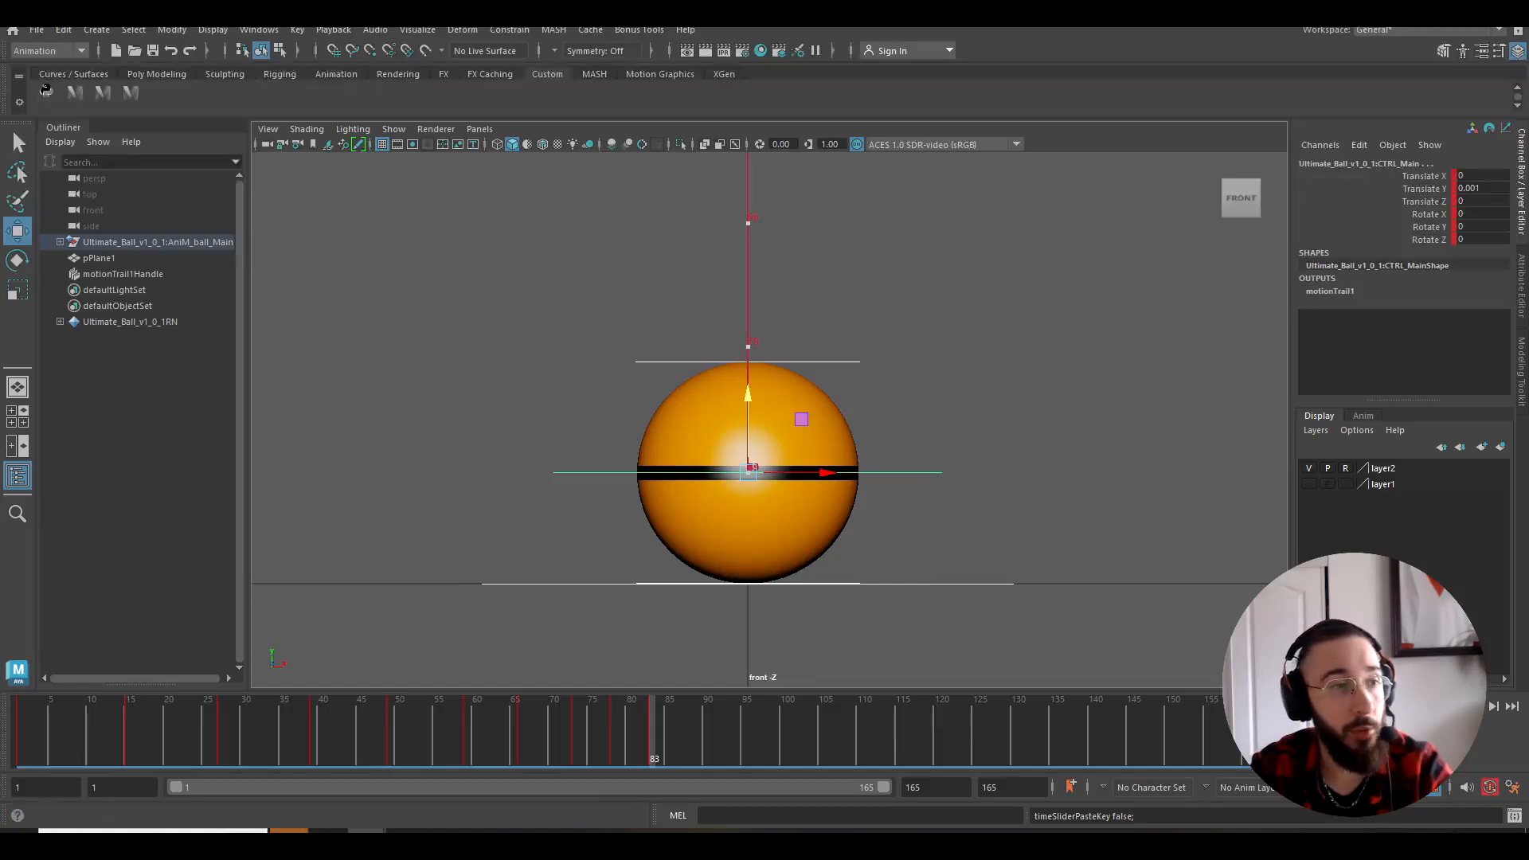
# At frame 87, raise the ball's main control to Translate Y about 0.62 and key all the ball's controls.
pyautogui.moveTo(670, 752); pyautogui.dragTo(685, 752)
pyautogui.scroll(6, 757, 494)
pyautogui.moveTo(704, 537); pyautogui.dragTo(723, 324)
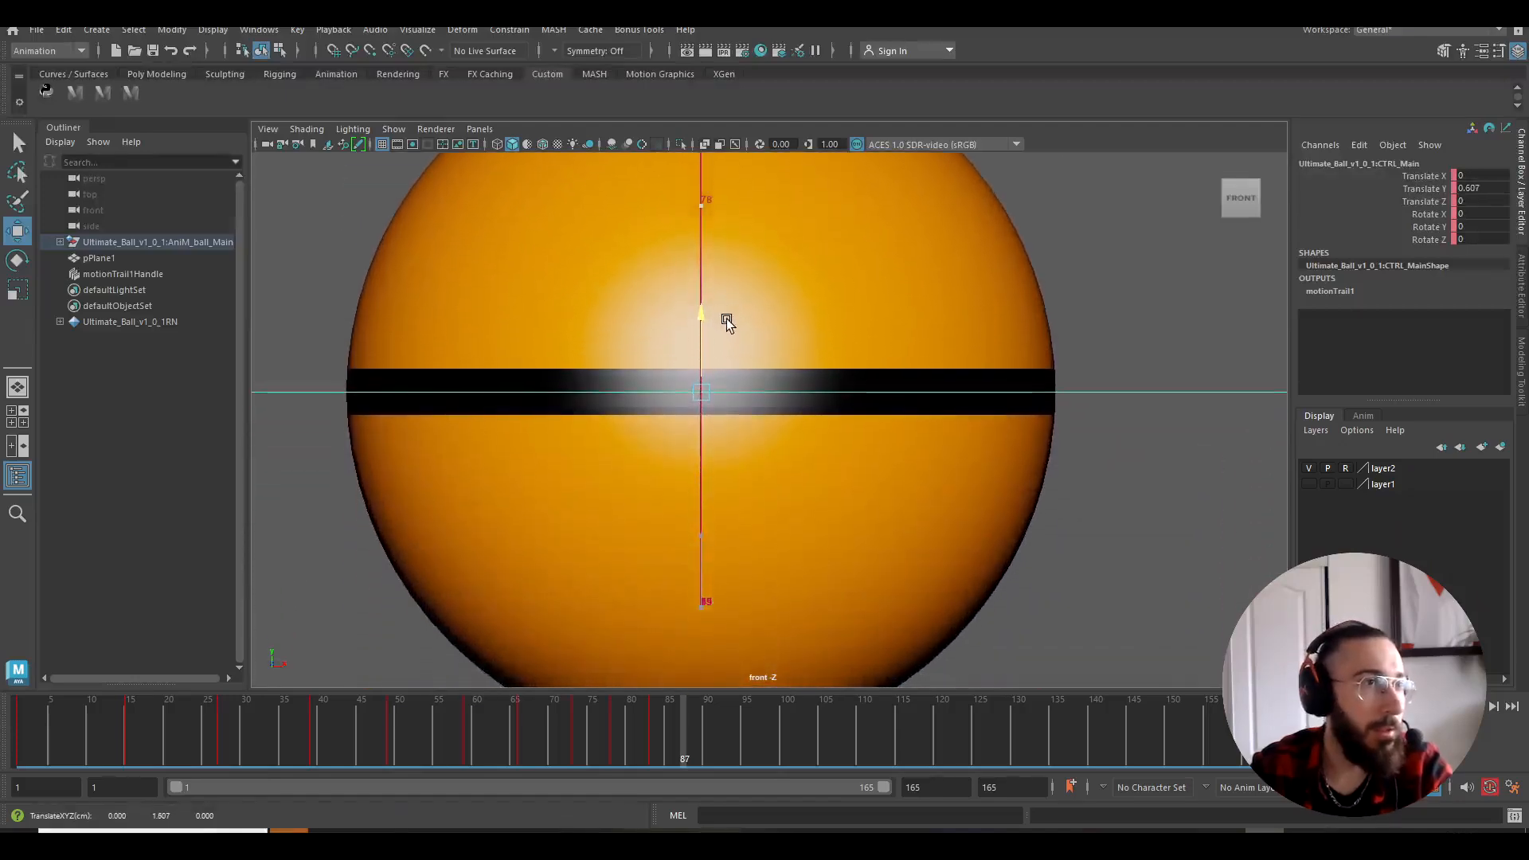
pyautogui.scroll(-8, 724, 327)
# Paste the copied ground-contact key at frame 91 and key all the ball's controls there.
pyautogui.moveTo(690, 749); pyautogui.dragTo(714, 766)
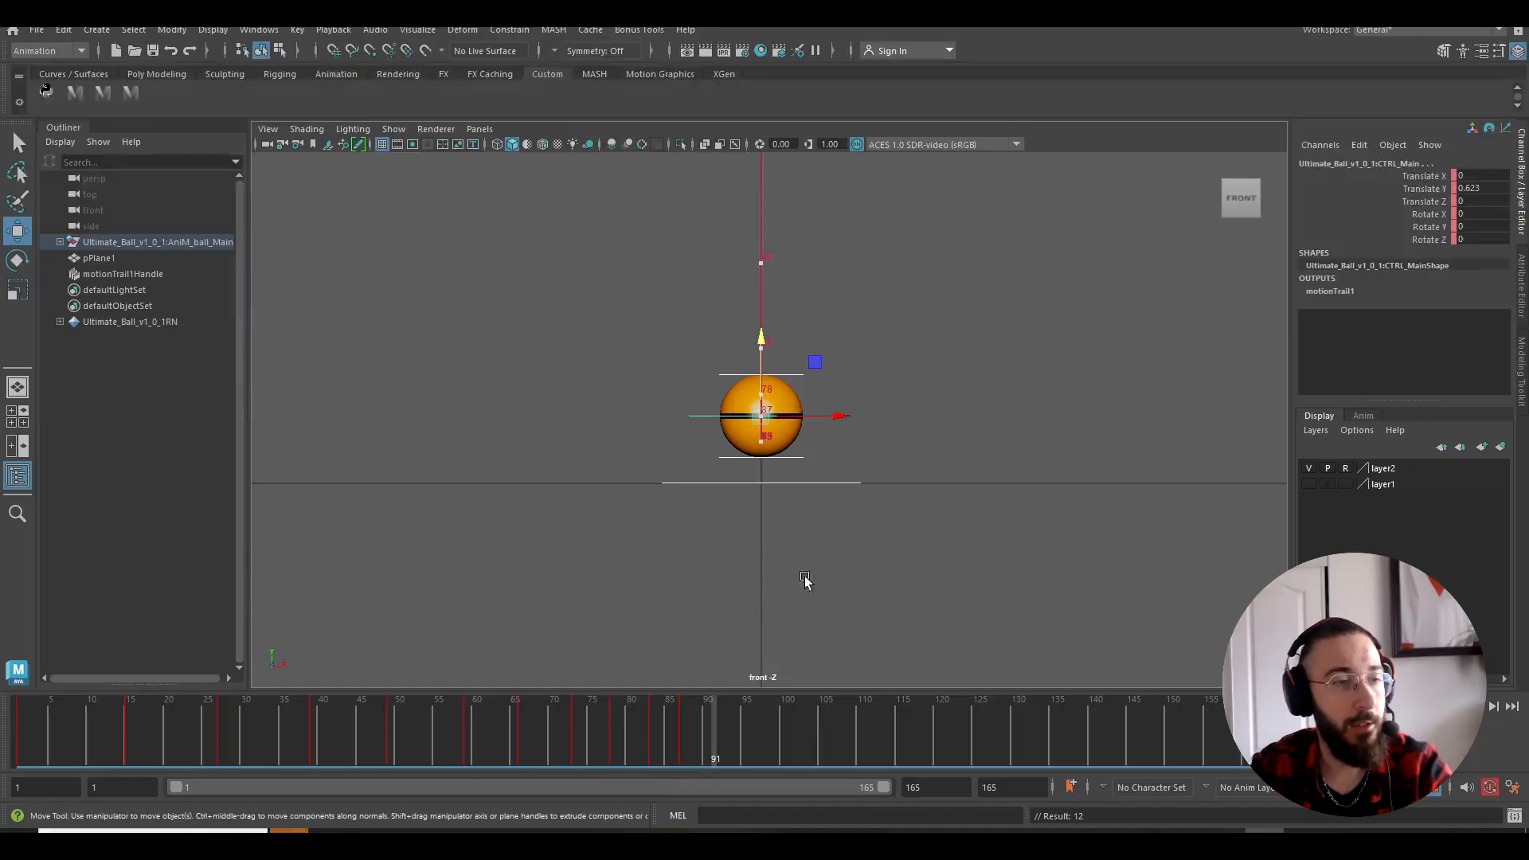
pyautogui.rightClick(723, 705)
pyautogui.moveTo(828, 448)
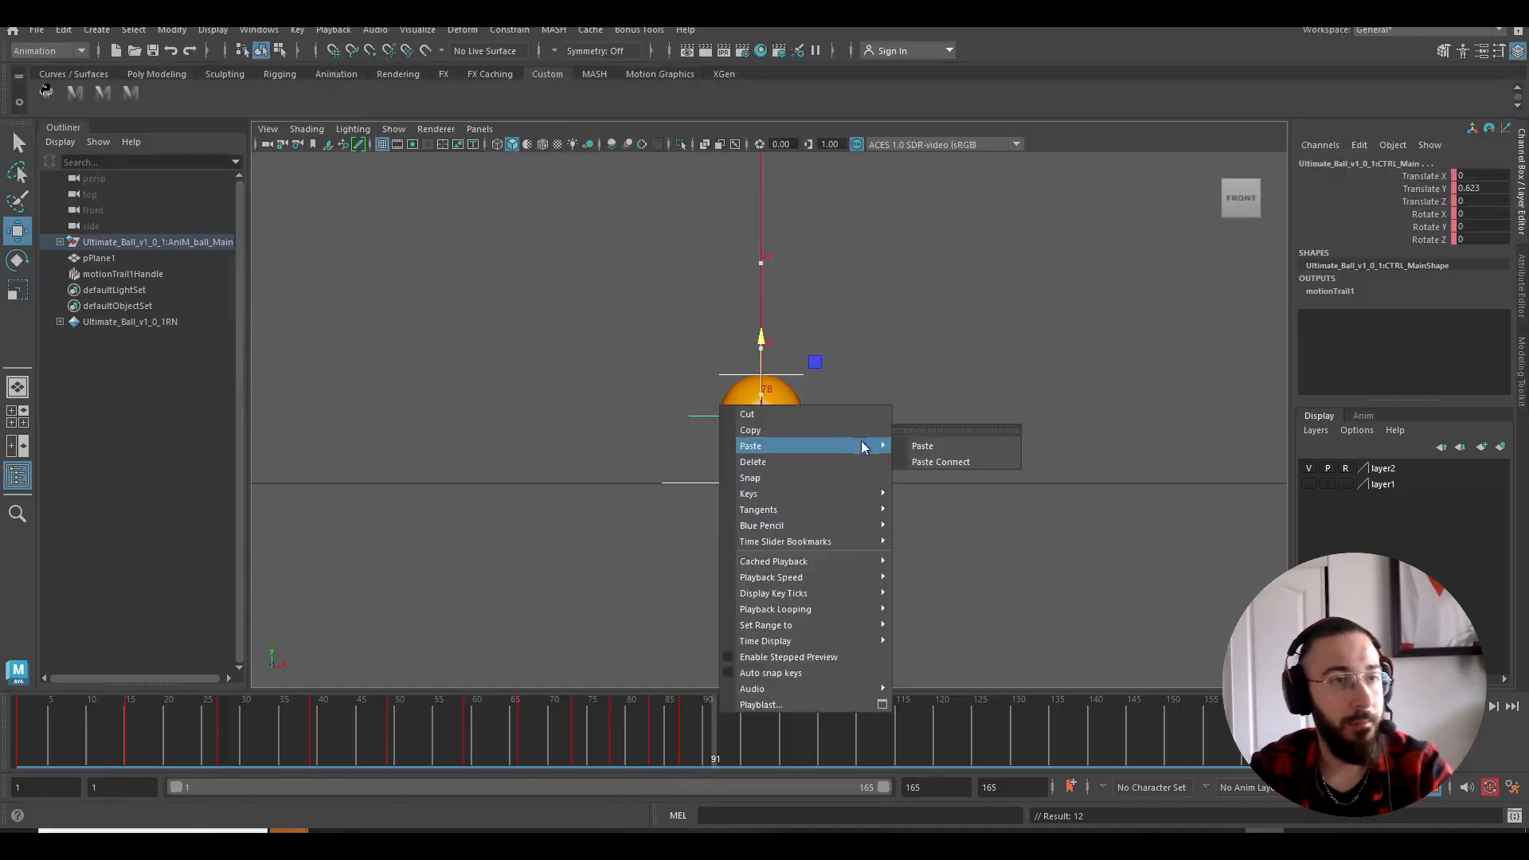
pyautogui.click(916, 444)
pyautogui.moveTo(573, 359); pyautogui.dragTo(1185, 604)
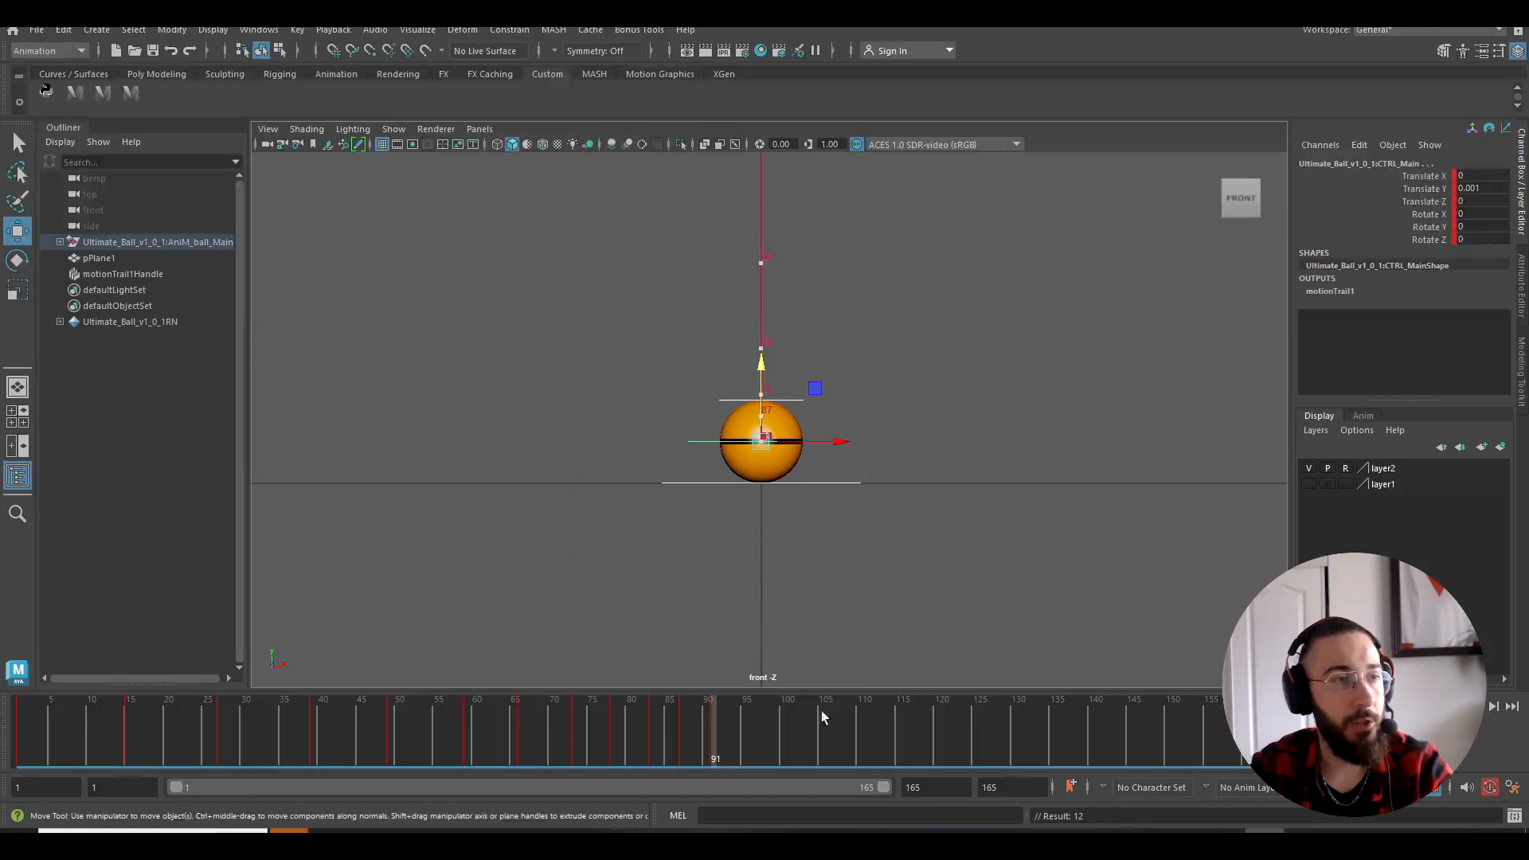
# At frame 94, raise the ball's main control to Translate Y about 0.34 and key all the ball's controls.
pyautogui.moveTo(730, 750); pyautogui.dragTo(733, 753)
pyautogui.scroll(10, 729, 528)
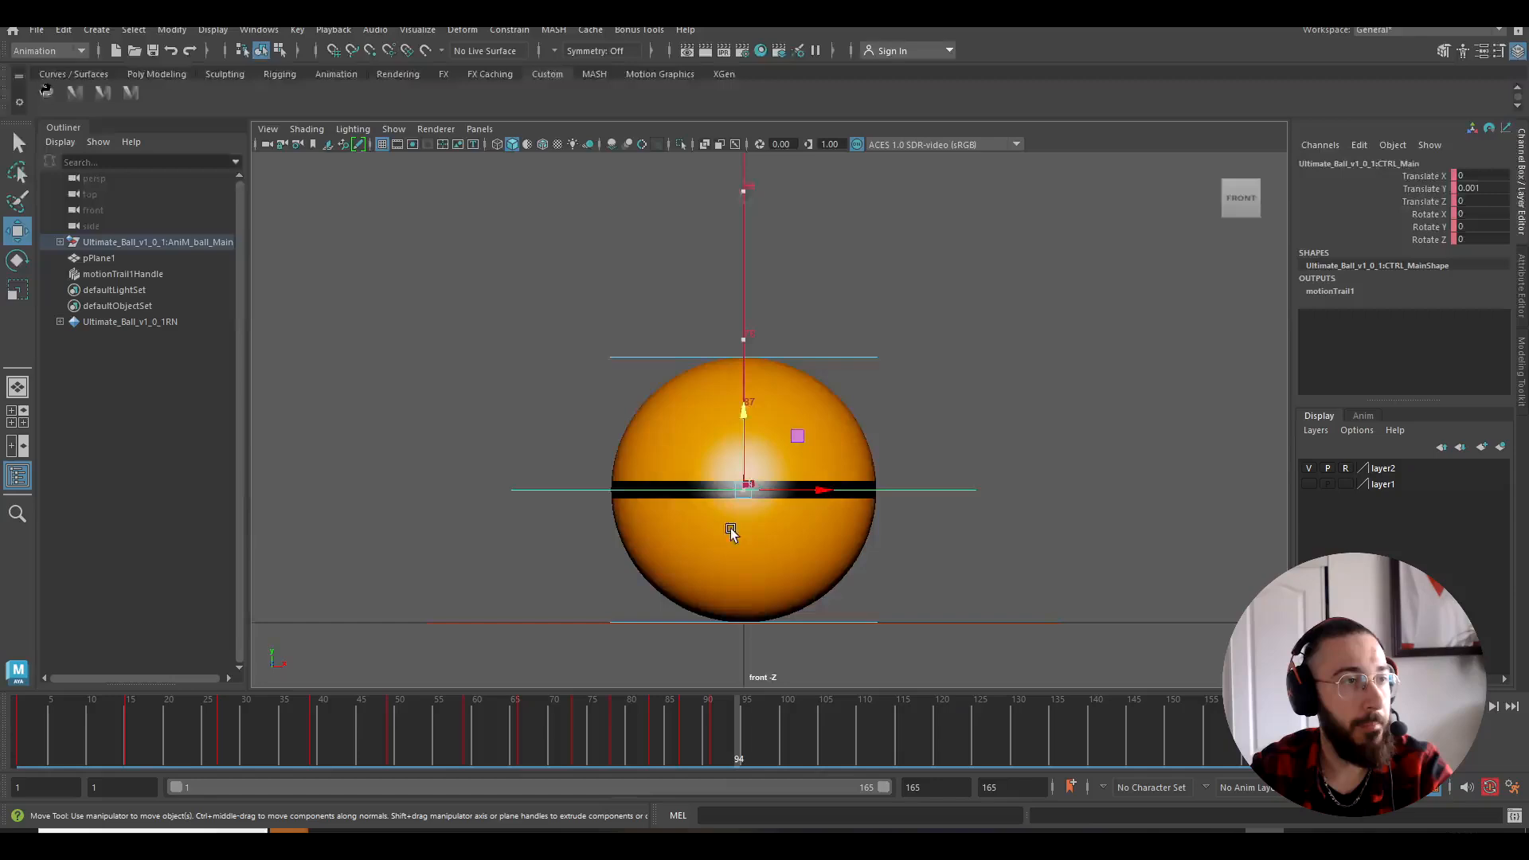
pyautogui.moveTo(698, 579); pyautogui.dragTo(709, 449)
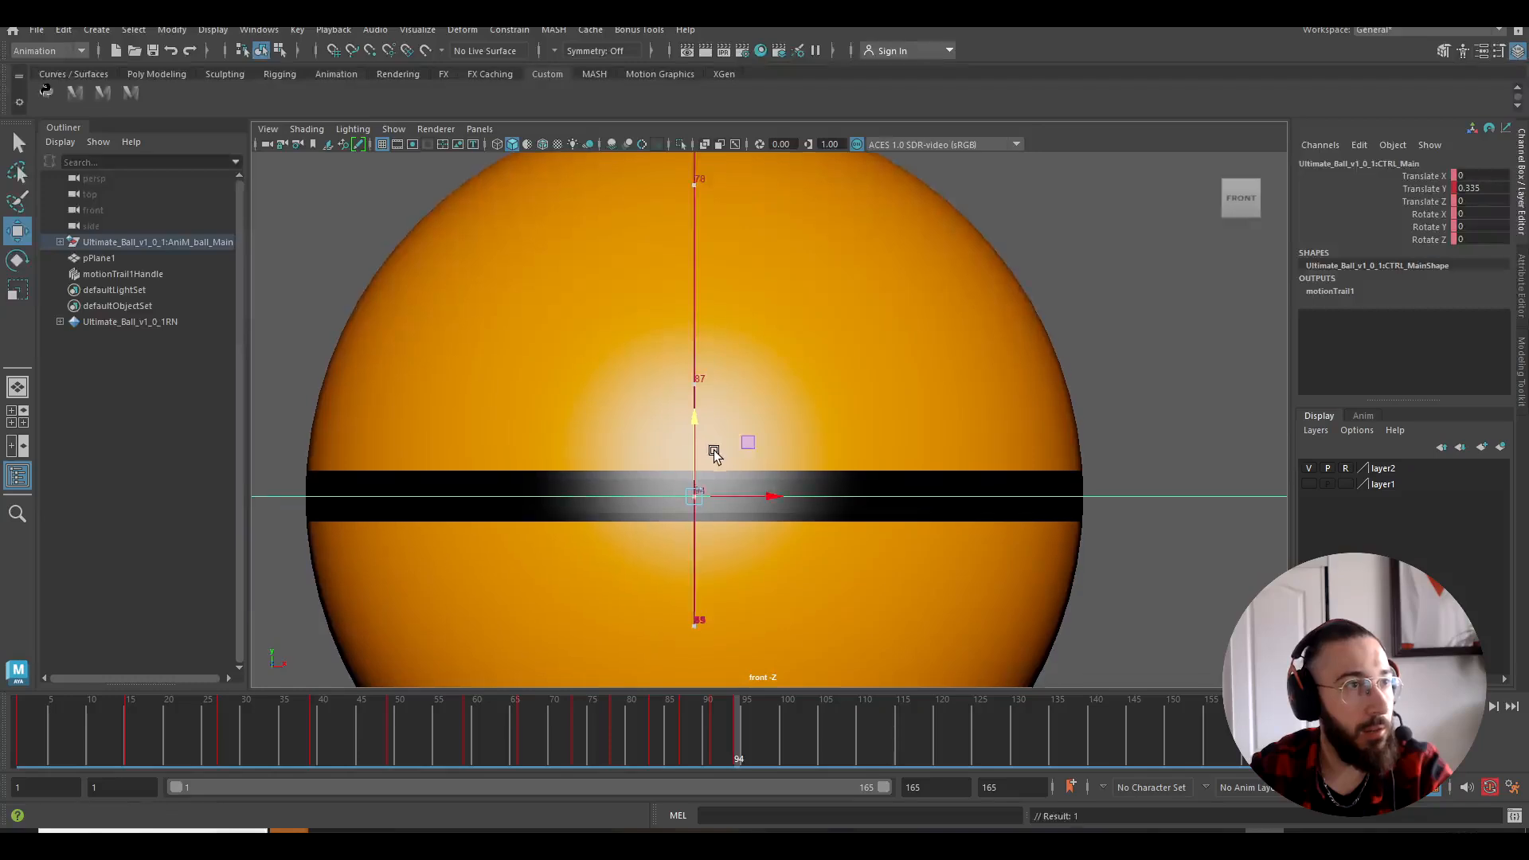
pyautogui.scroll(-10, 715, 452)
pyautogui.moveTo(505, 244)
pyautogui.mouseDown()
pyautogui.moveTo(853, 428)
pyautogui.moveTo(1105, 536)
pyautogui.mouseUp()
pyautogui.press('s')
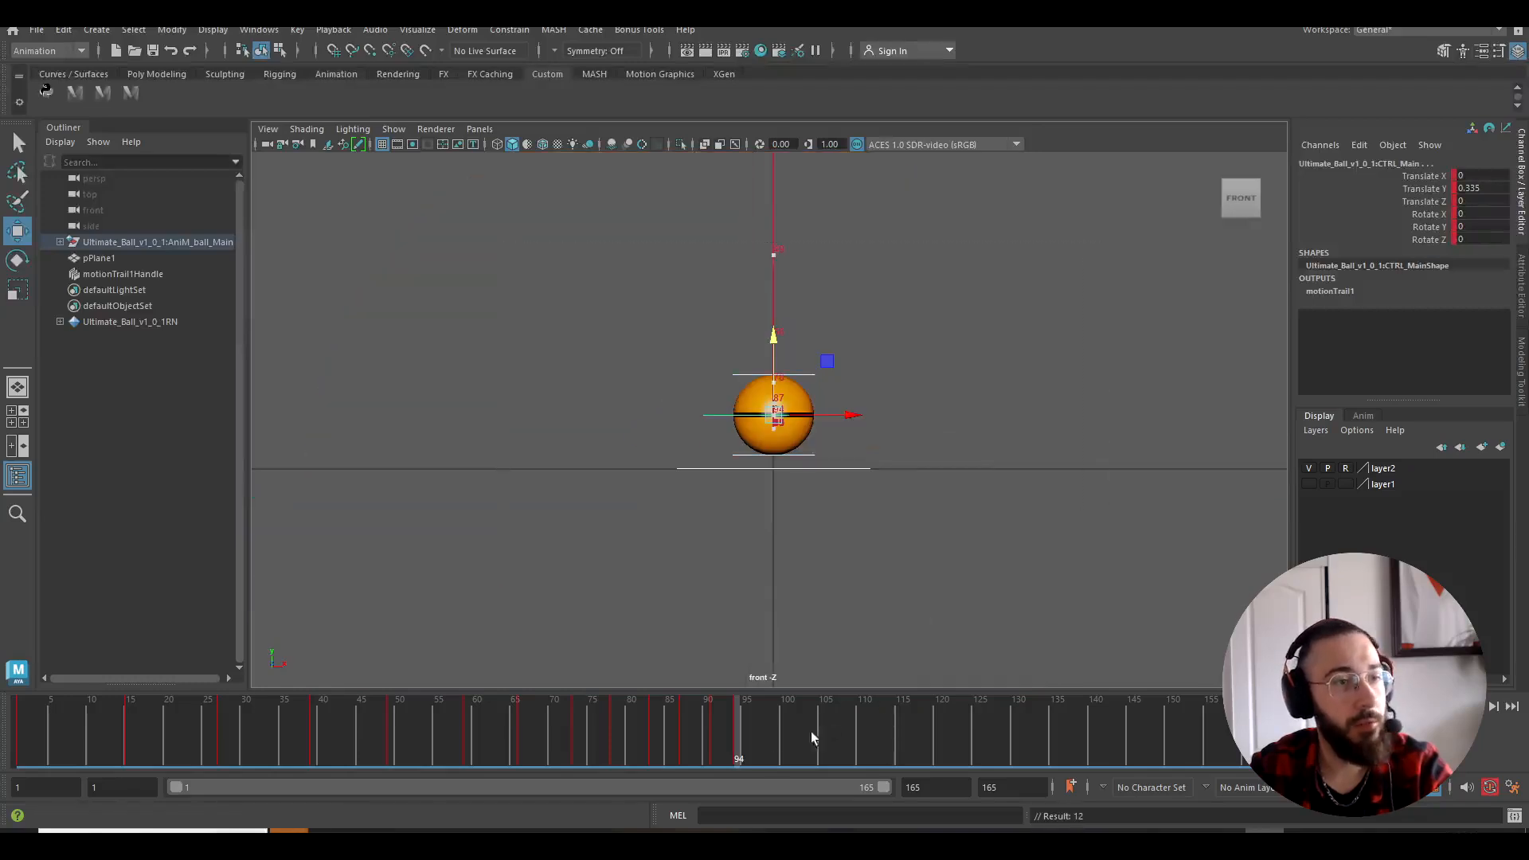
# Select only the ball's main control and paste the copied ground-contact key at frame 97.
pyautogui.moveTo(747, 754); pyautogui.dragTo(762, 759)
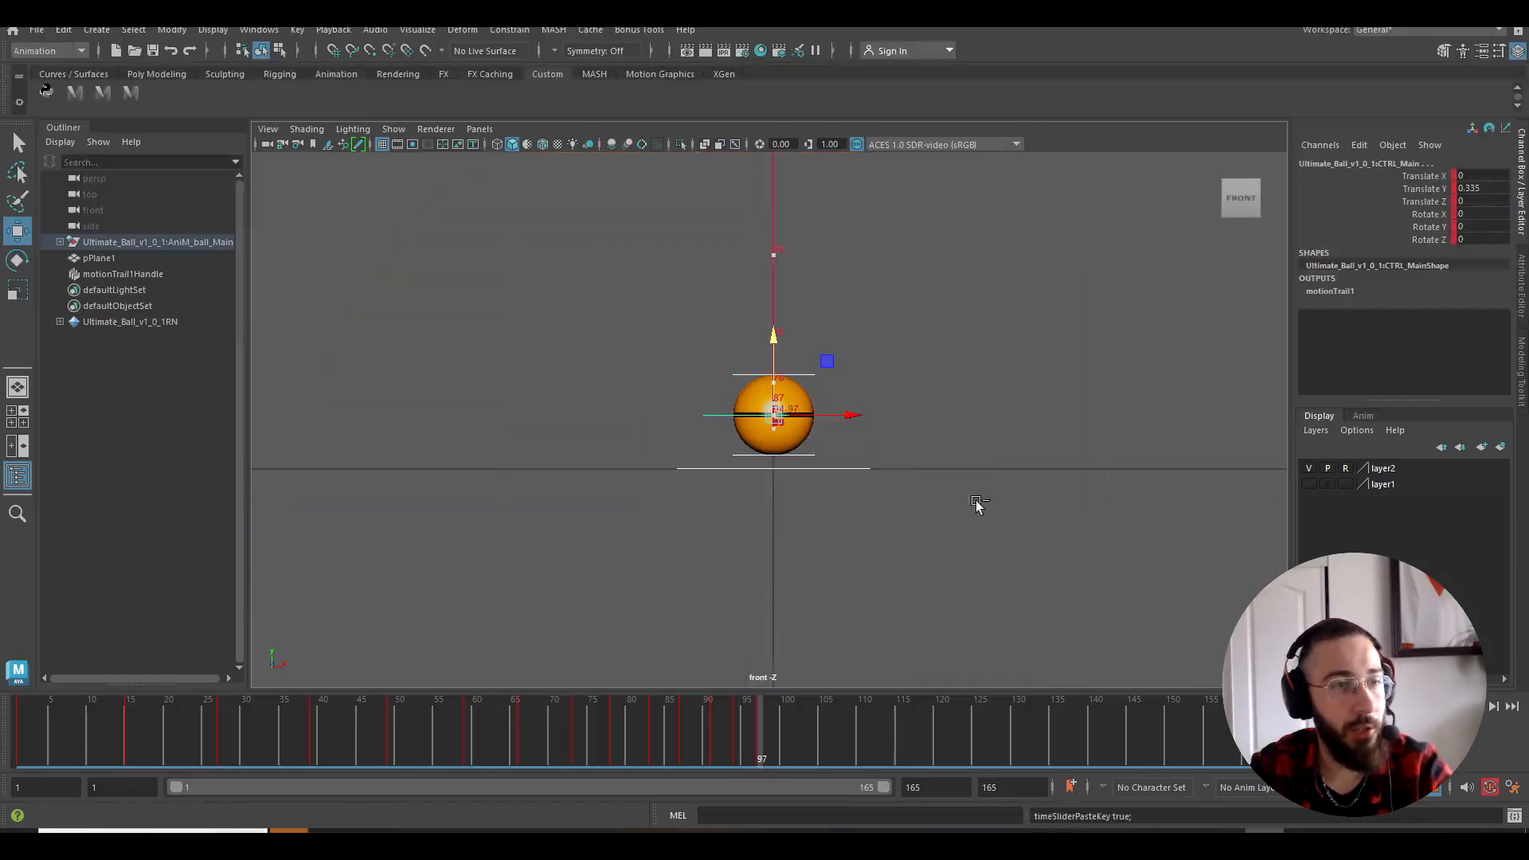
pyautogui.click(884, 431)
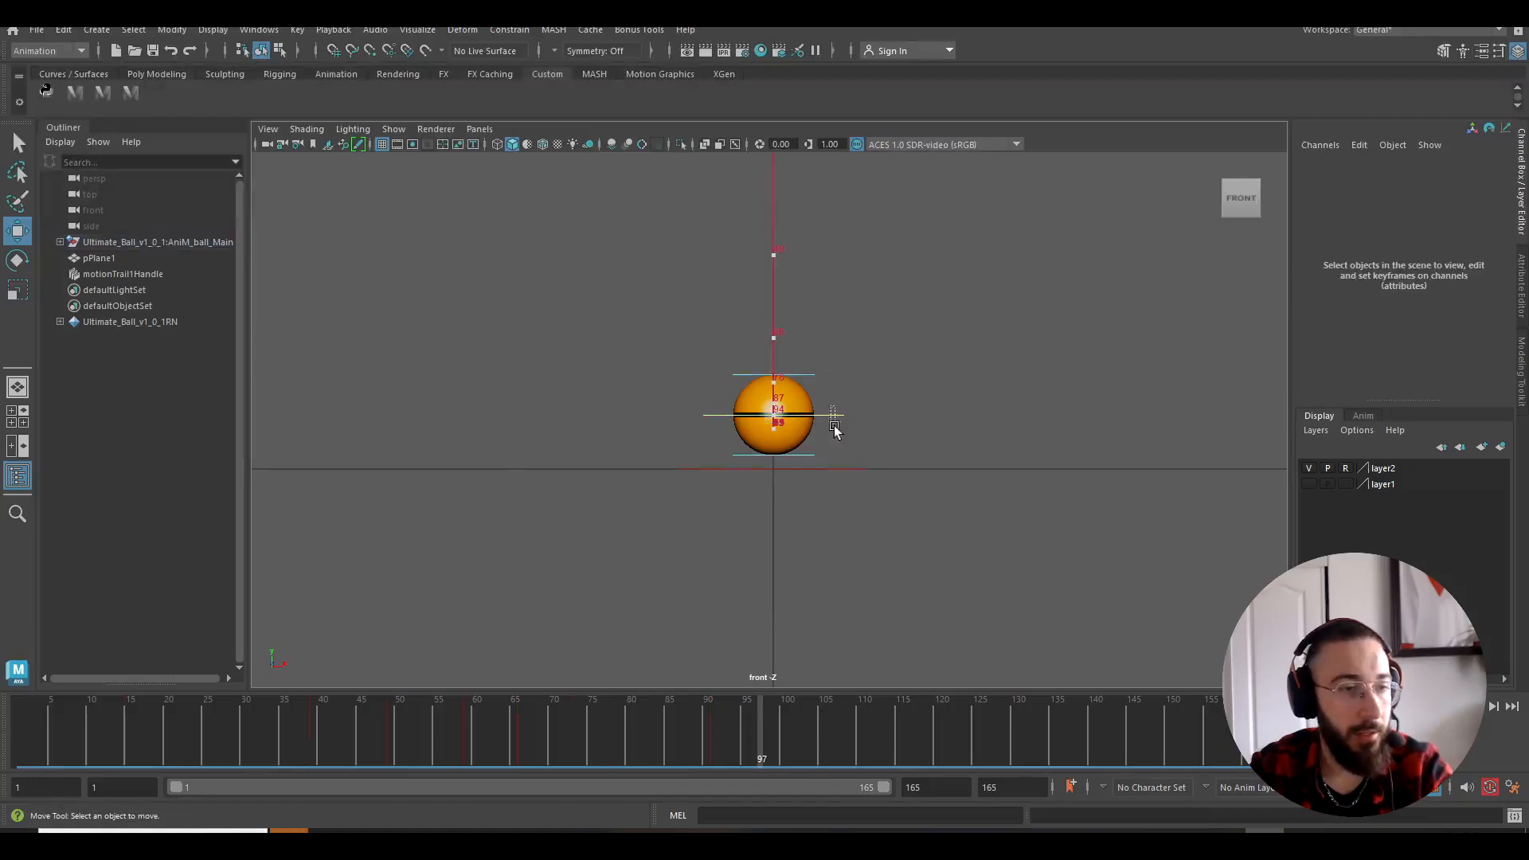
pyautogui.click(828, 418)
pyautogui.rightClick(785, 763)
pyautogui.moveTo(912, 499)
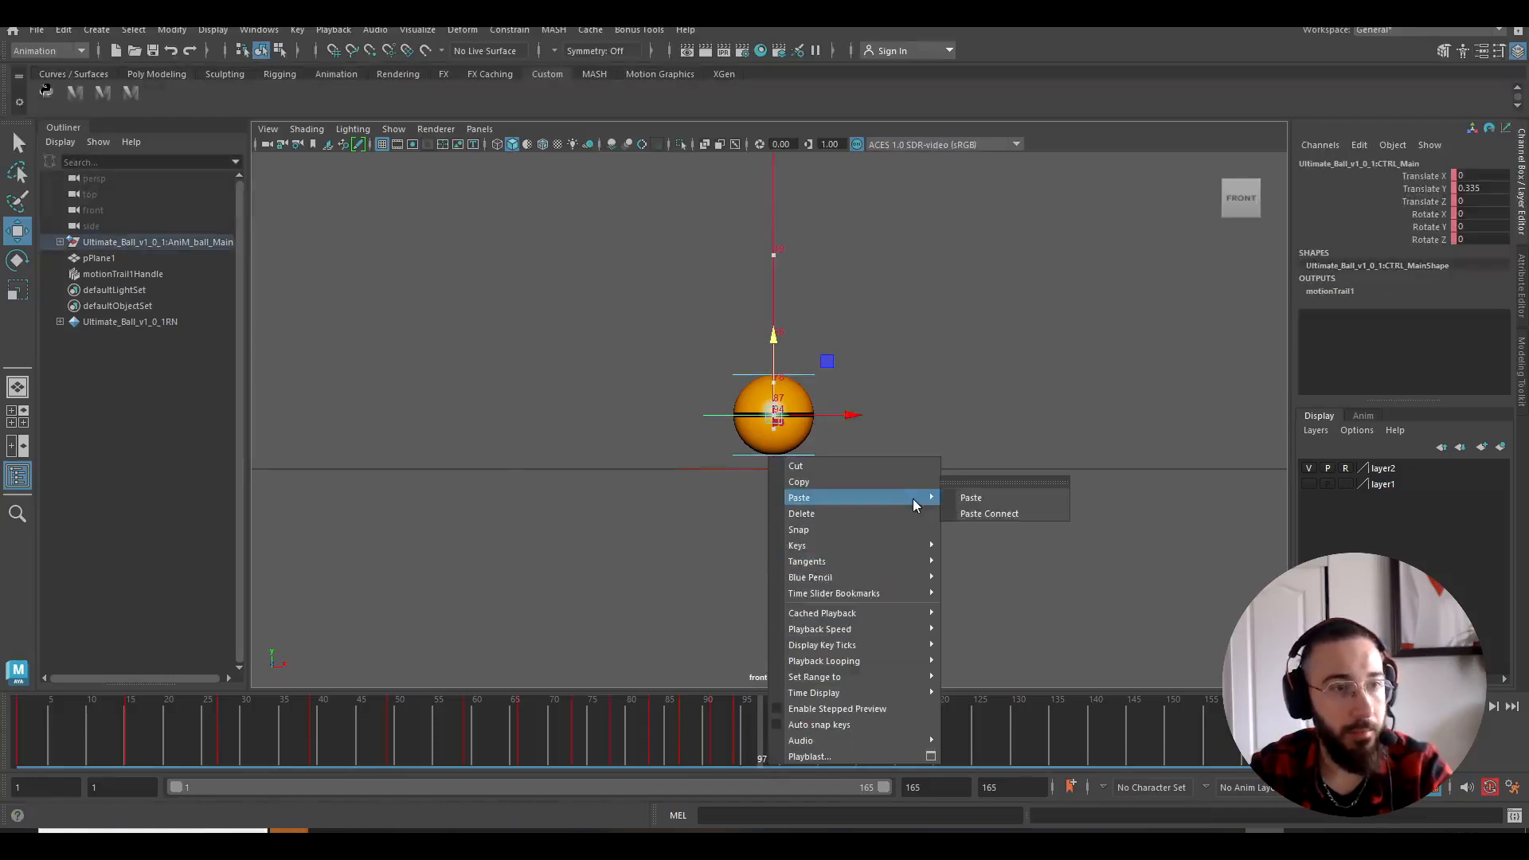
pyautogui.click(966, 495)
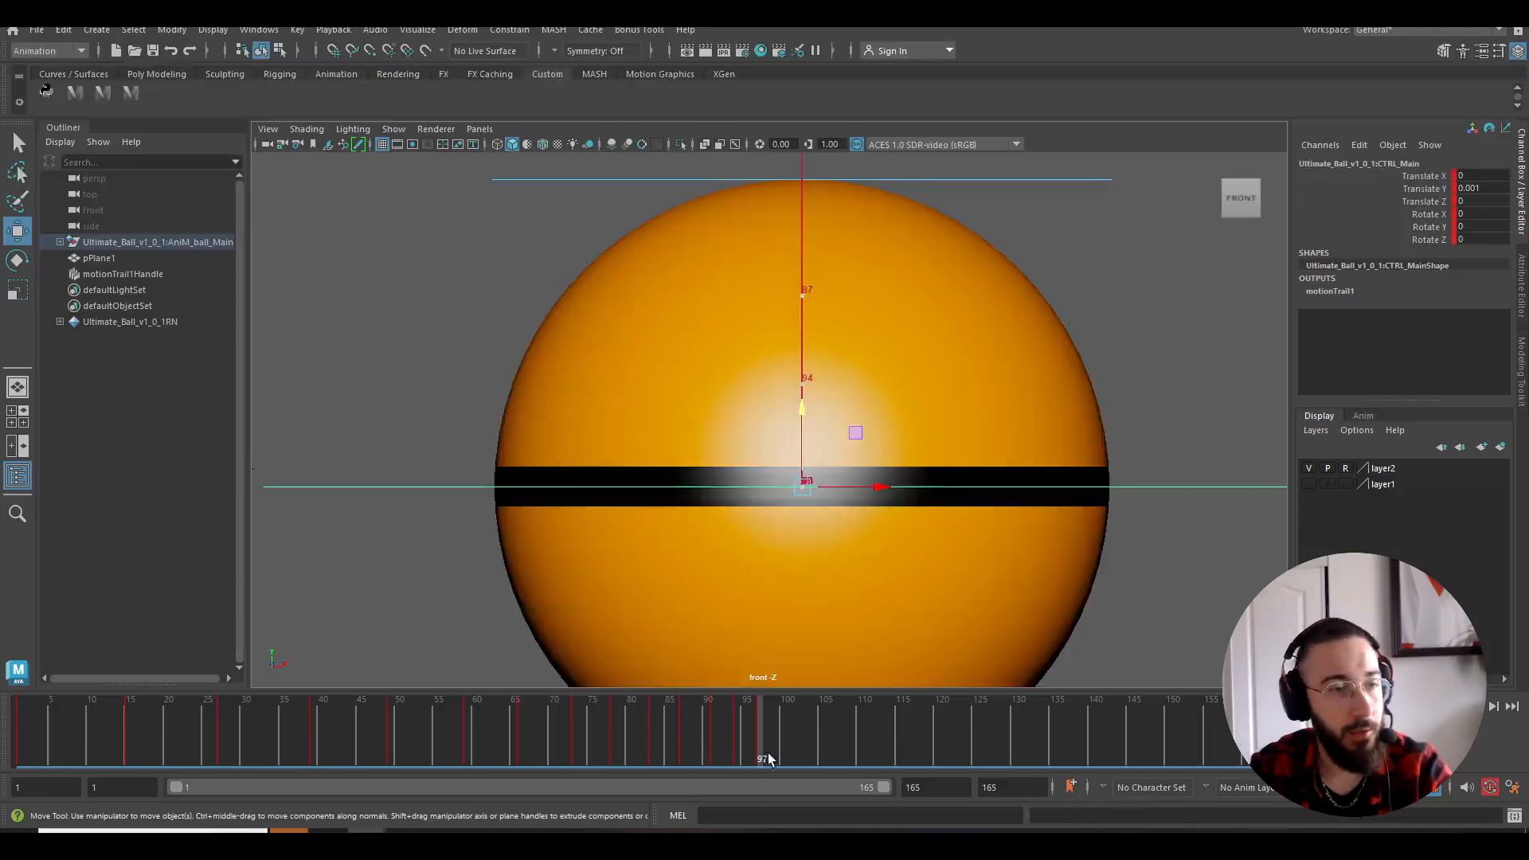
# At frame 99, raise the ball's main control to Translate Y about 0.18 and key all the ball's controls.
pyautogui.moveTo(766, 756); pyautogui.dragTo(775, 756)
pyautogui.moveTo(832, 480); pyautogui.dragTo(832, 476)
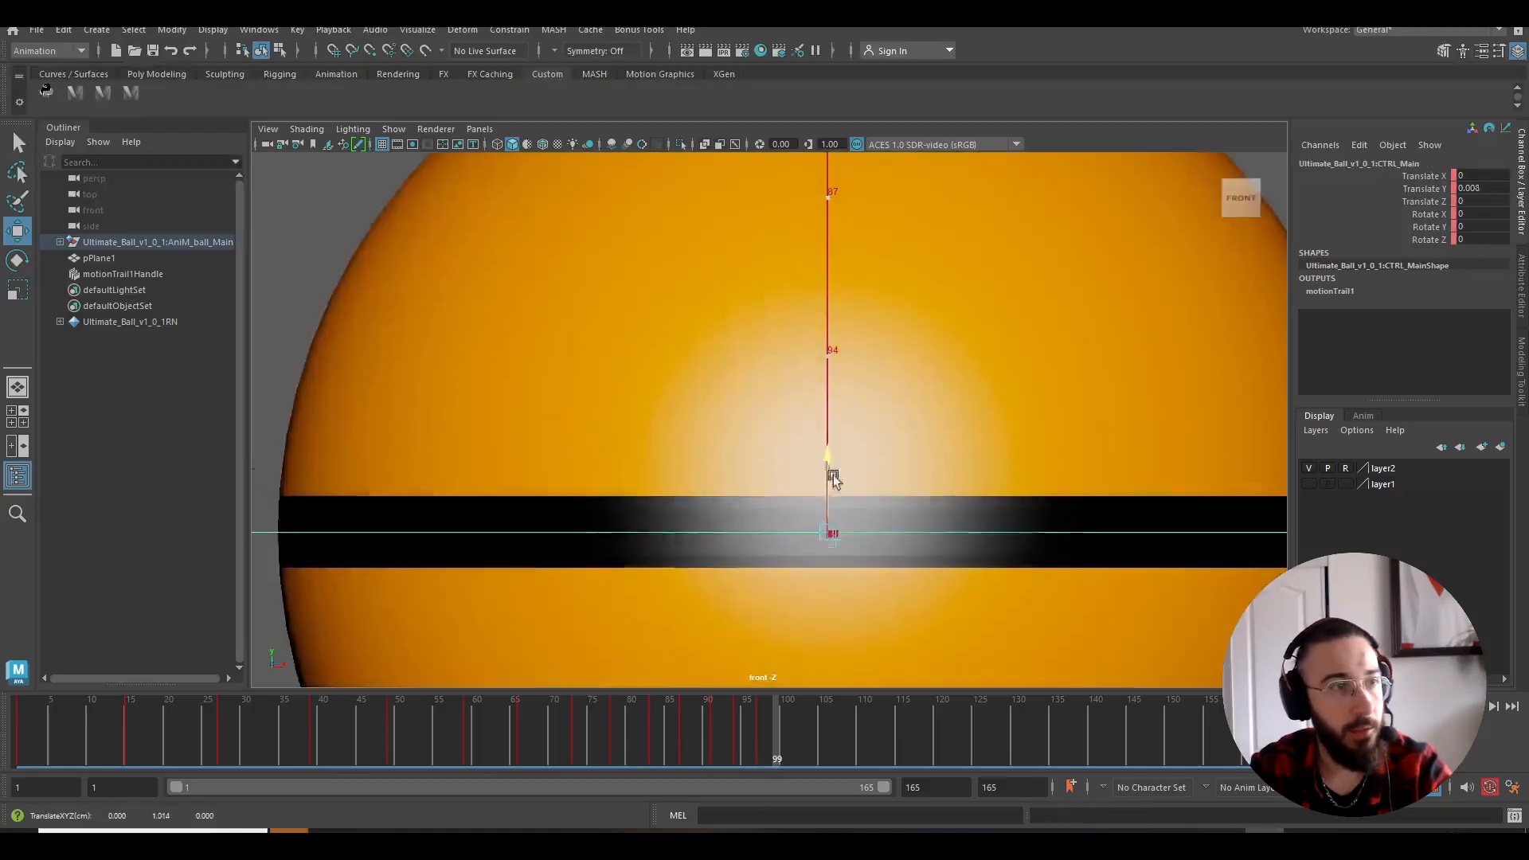
pyautogui.scroll(-3, 838, 439)
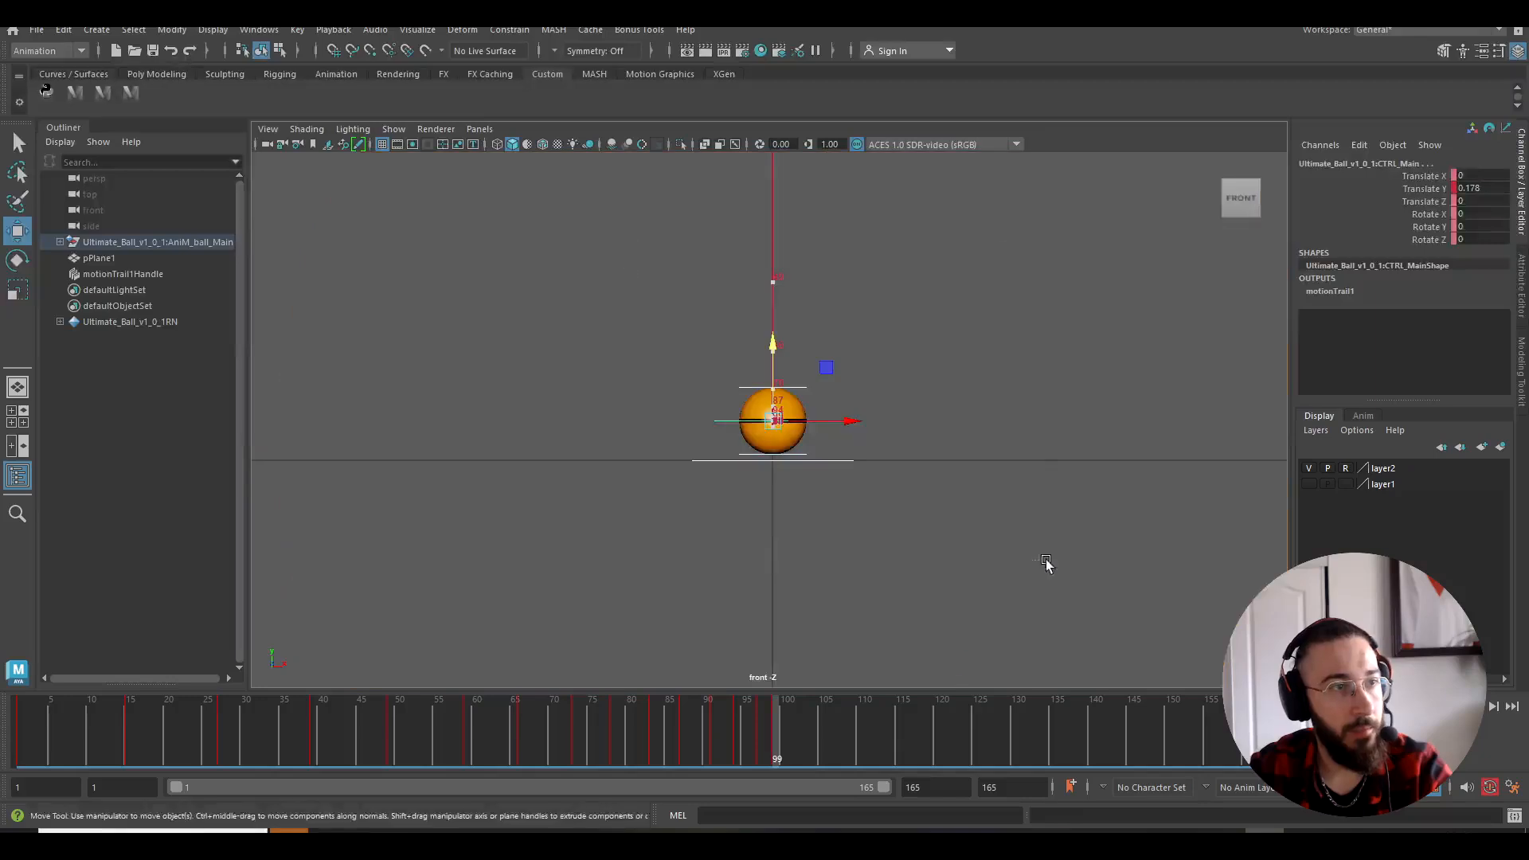
# Paste the copied ground-contact key at frame 101 and key all the ball's controls there.
pyautogui.click(779, 745)
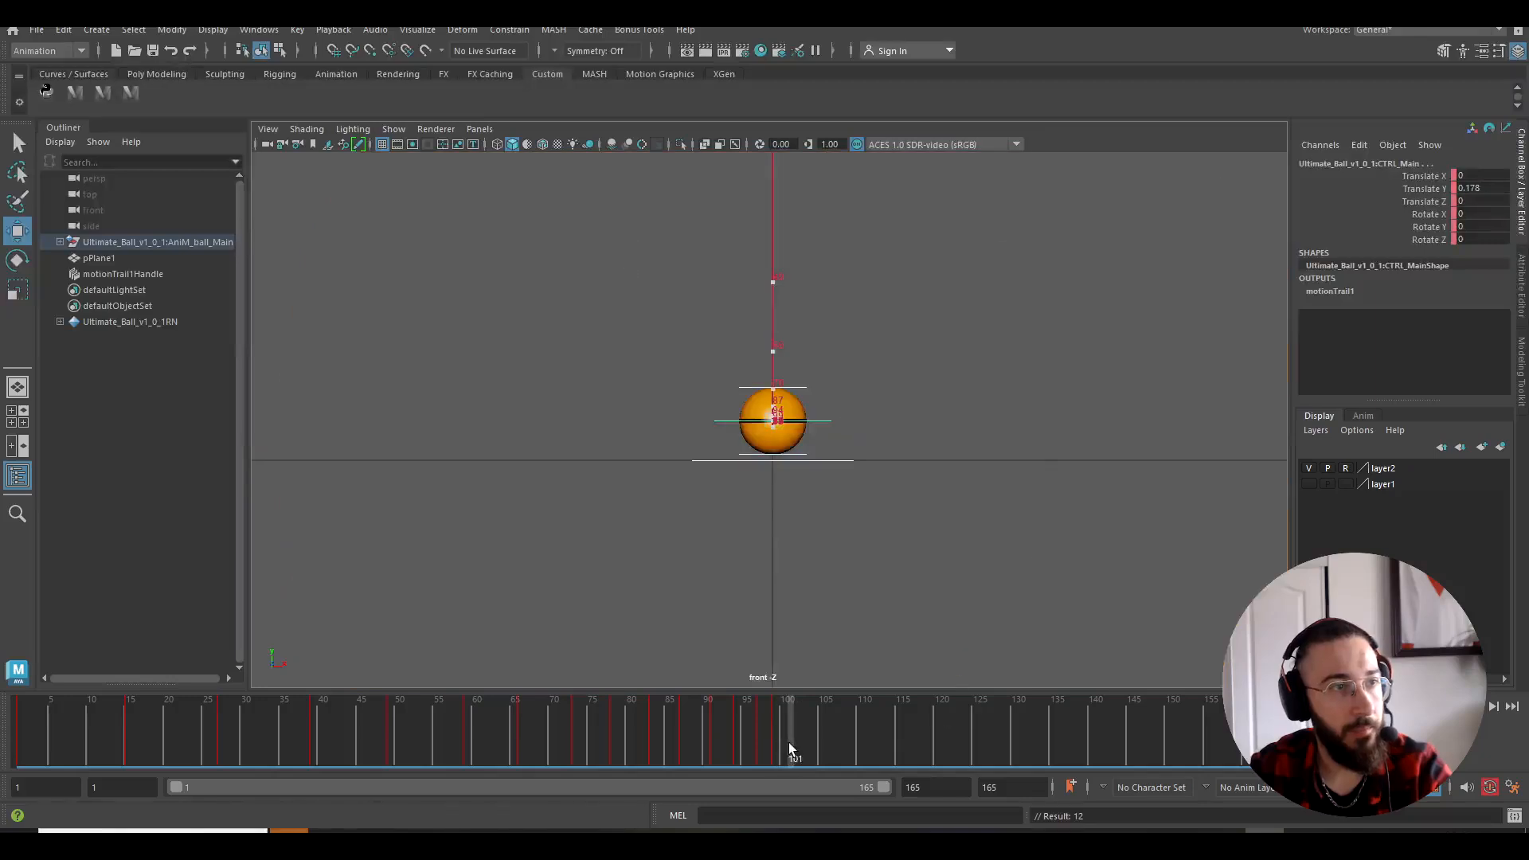
pyautogui.rightClick(788, 743)
pyautogui.moveTo(940, 476)
pyautogui.click(990, 476)
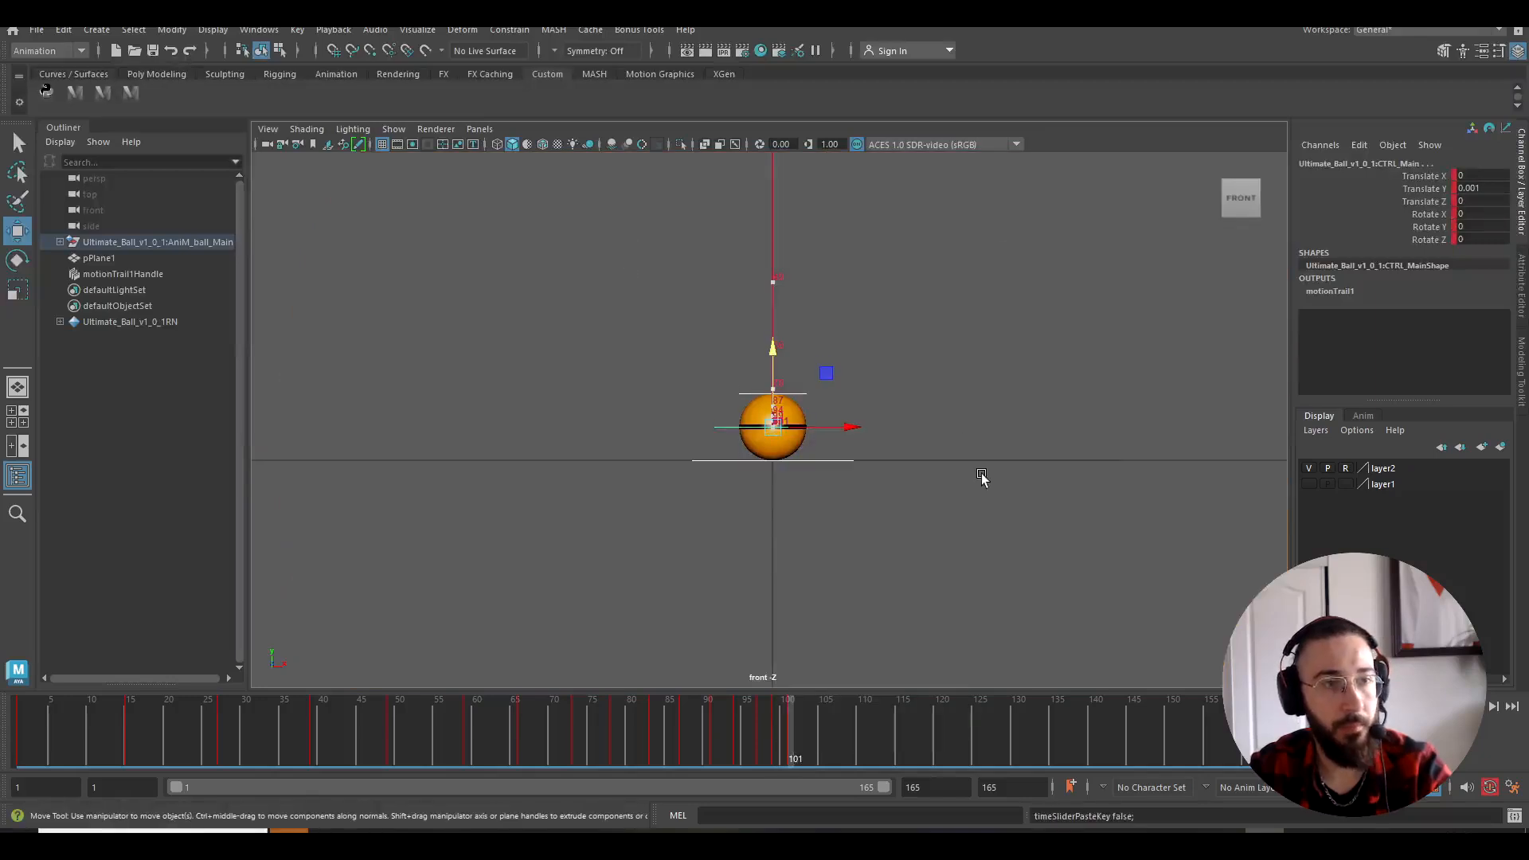
pyautogui.moveTo(636, 352); pyautogui.dragTo(1162, 649)
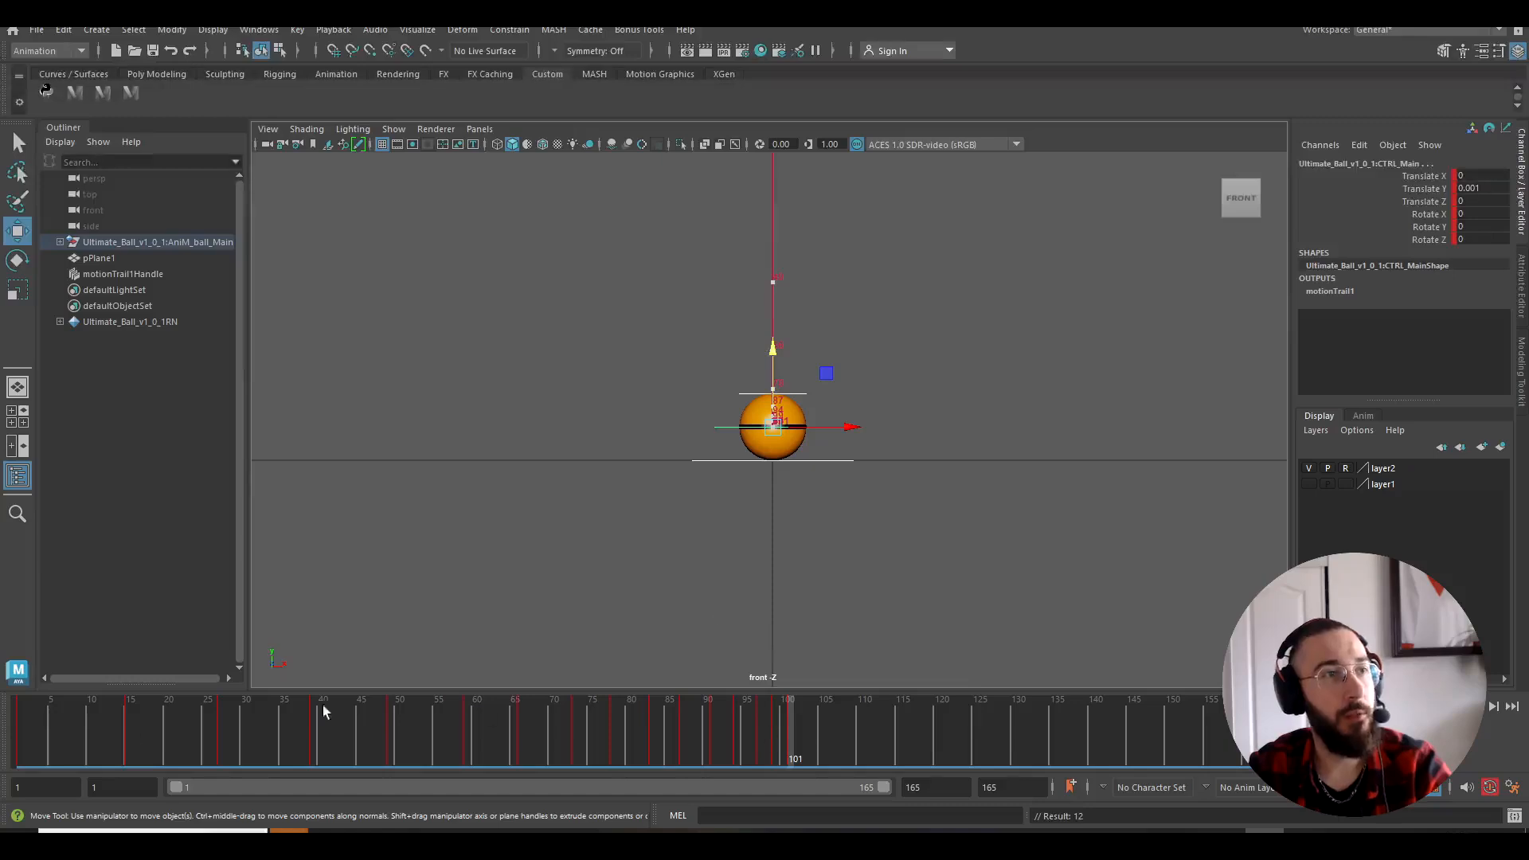
# Frame the full bounce path in the front view and play back the animation to check the timing.
pyautogui.press('f')
pyautogui.hotkey('alt', 'v')
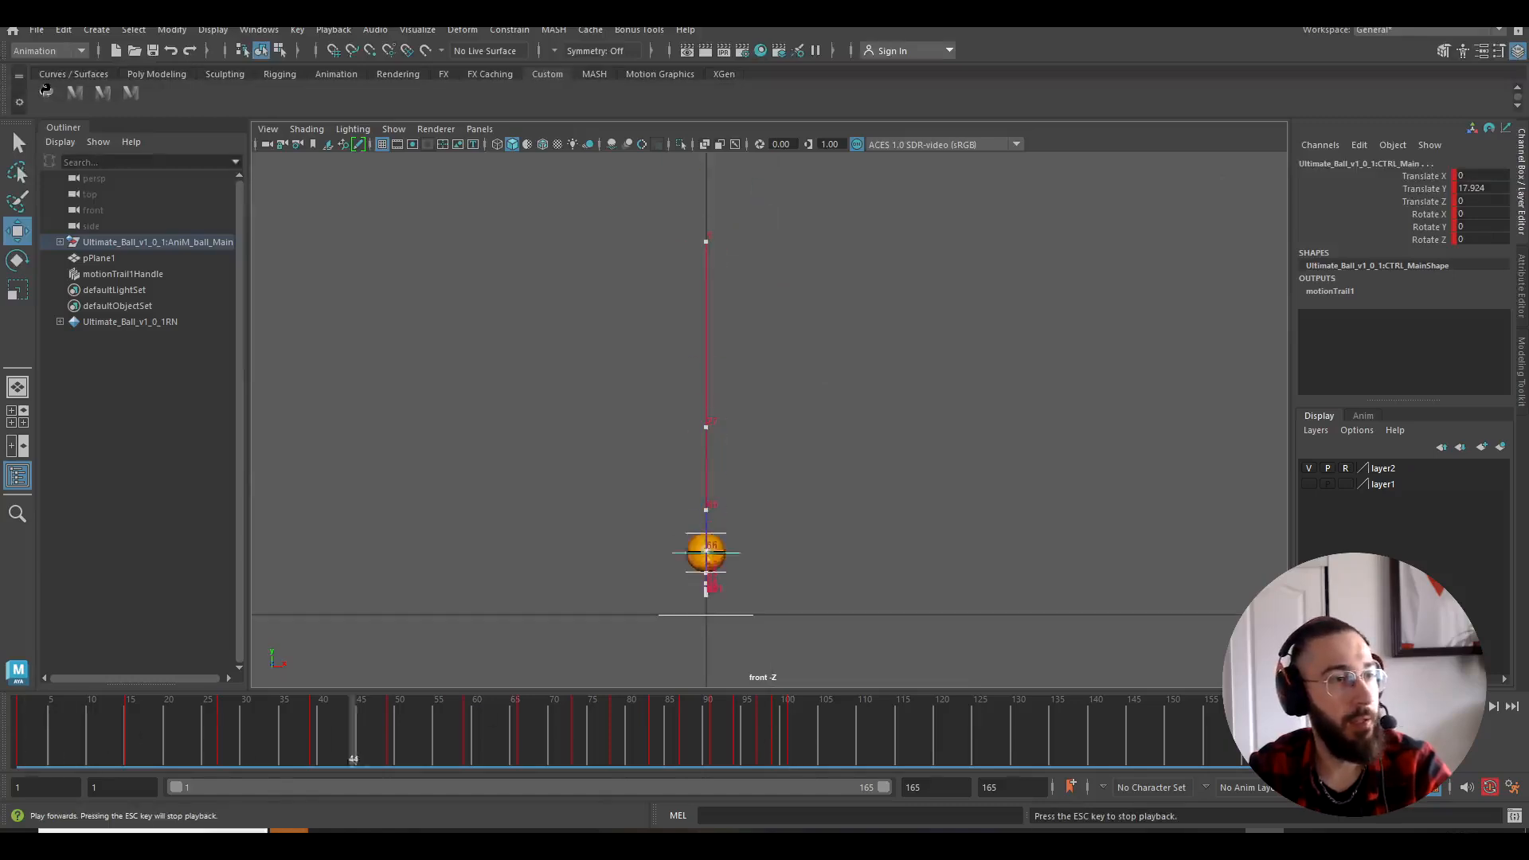